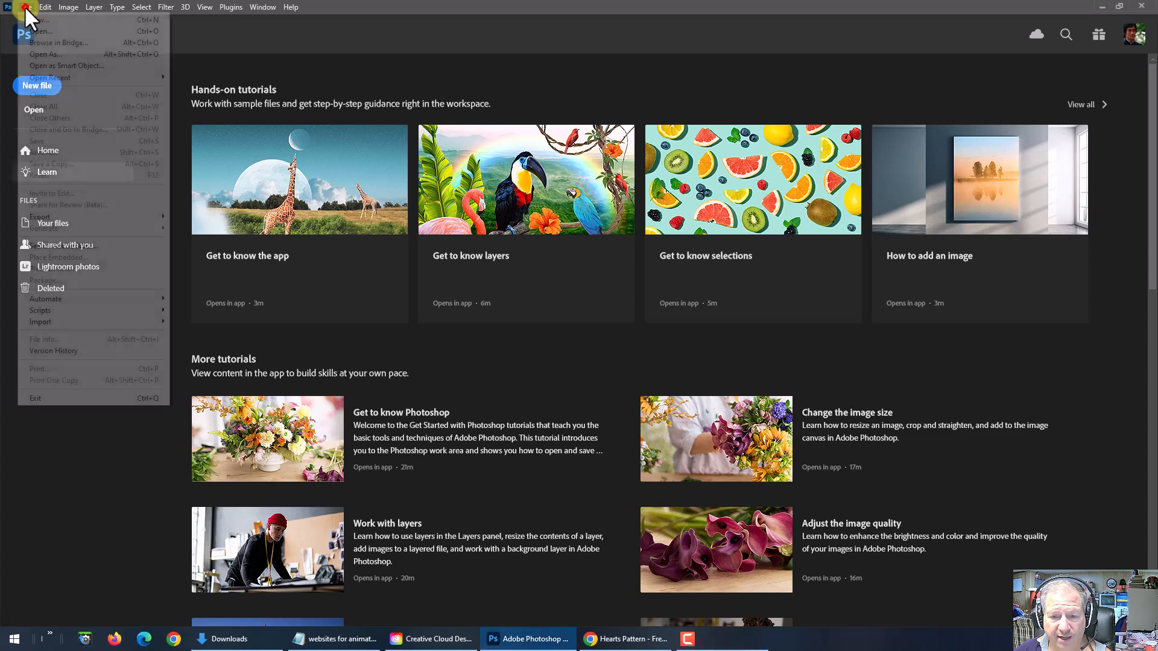
Open the file animated graphic.psd from the animated graphic folder
click(29, 29)
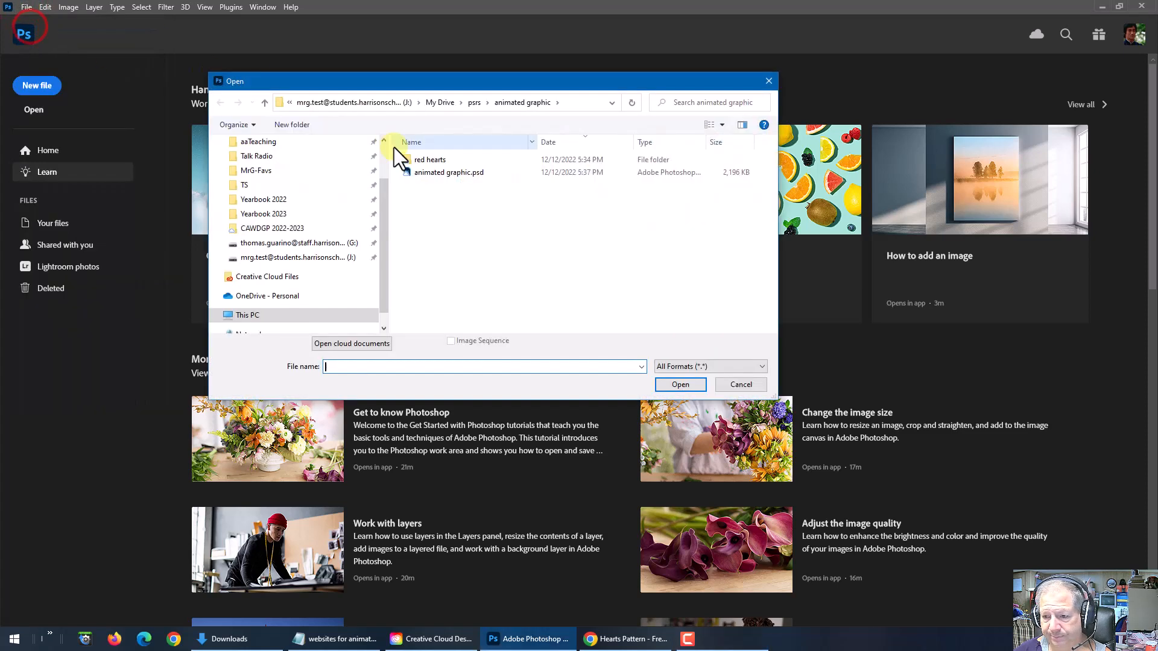
click(434, 172)
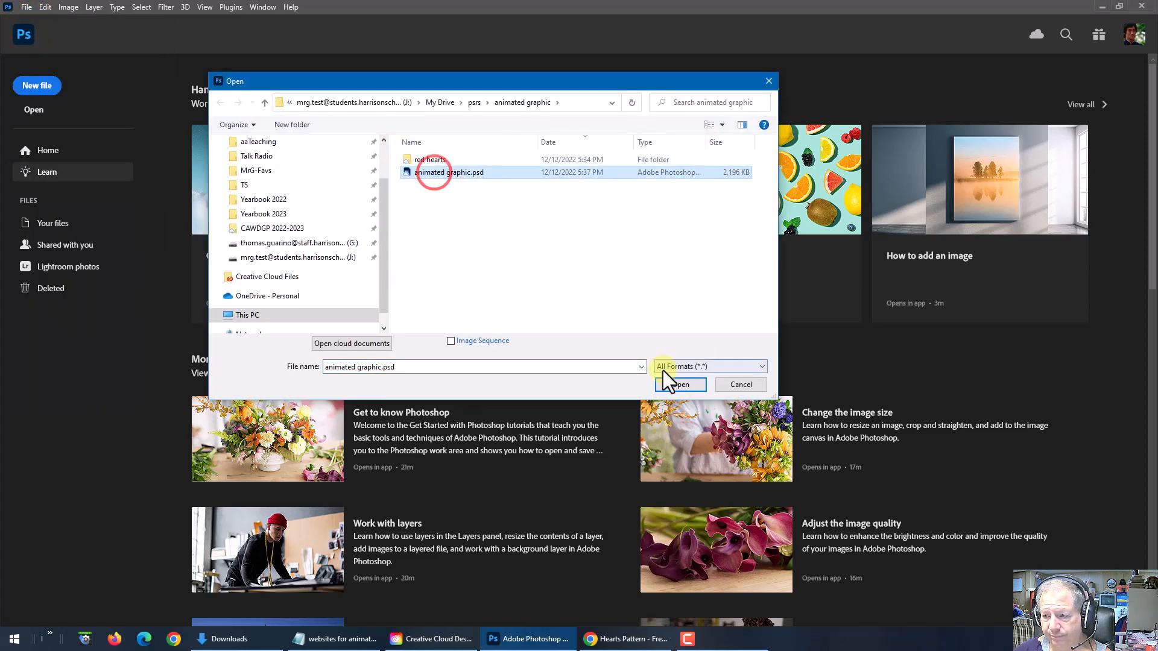
click(674, 385)
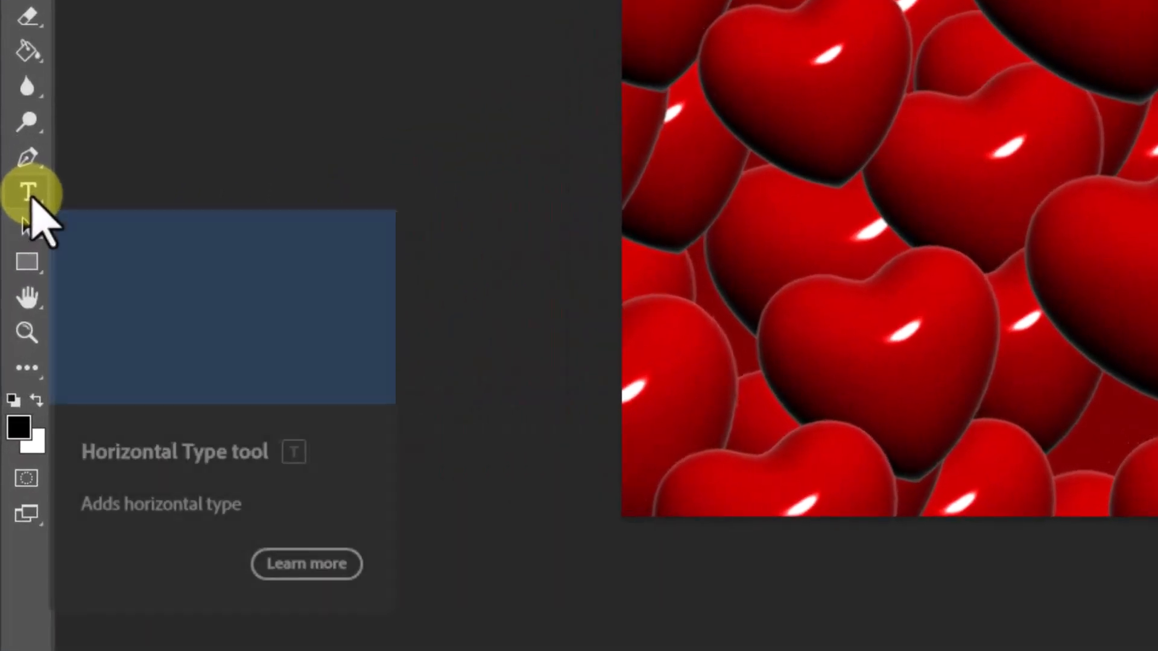
Add the text MrG in 12 pt Cooper Black inside a text box drawn across the middle of the hearts image
click(29, 191)
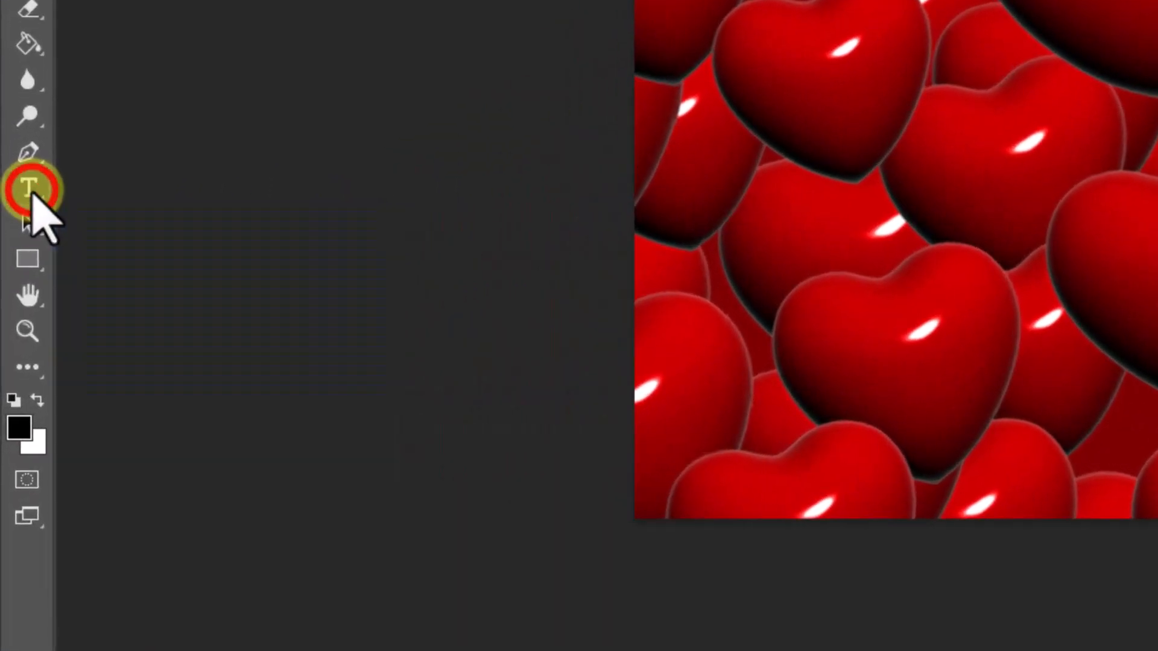
click(158, 188)
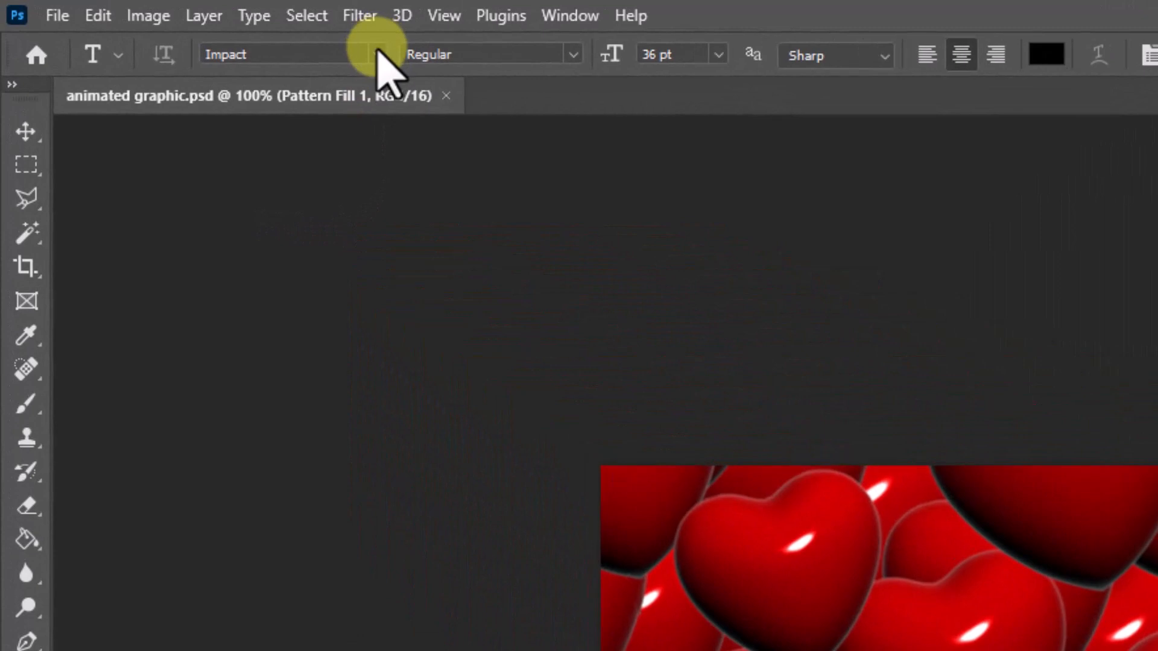
click(378, 48)
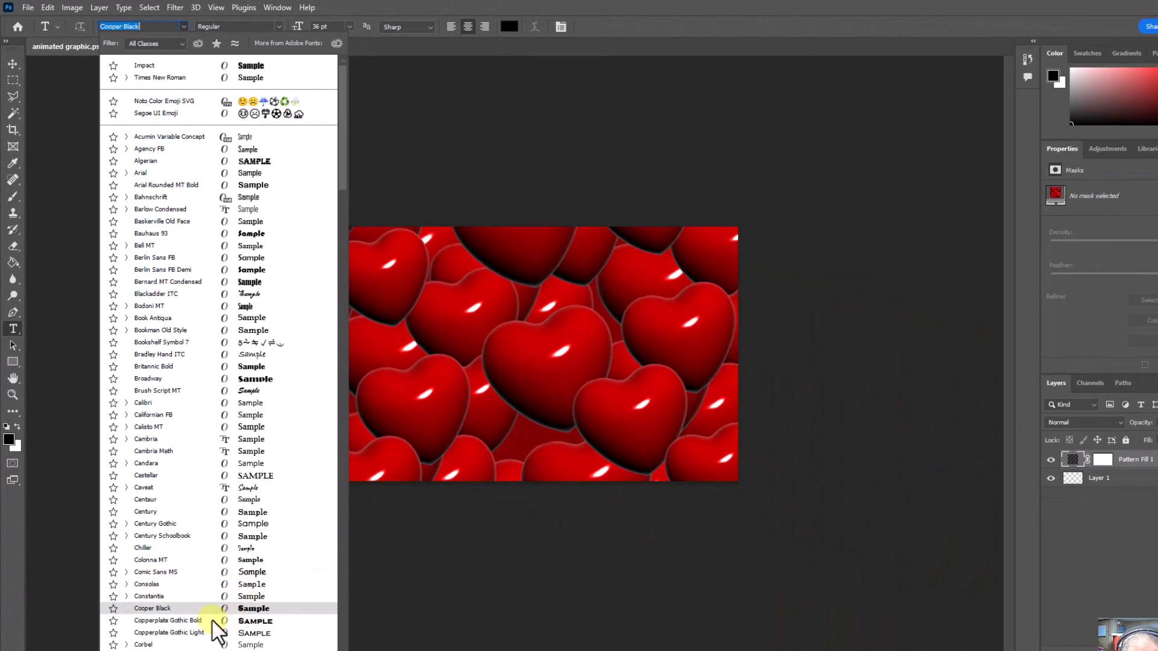
click(163, 607)
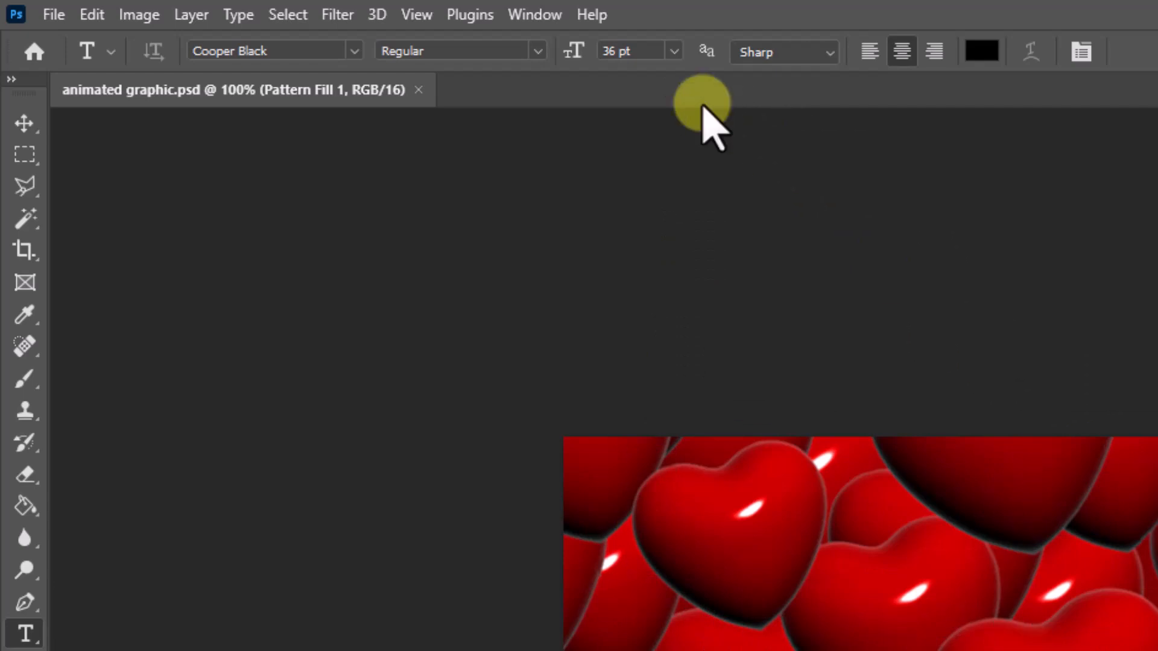
click(674, 50)
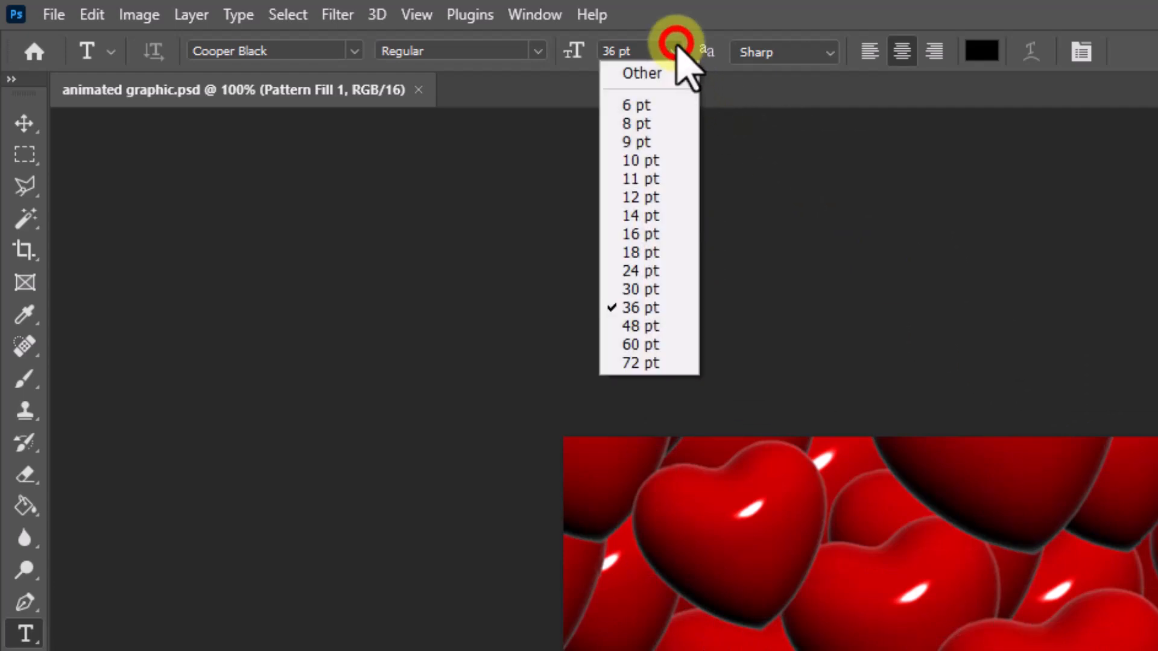
click(644, 197)
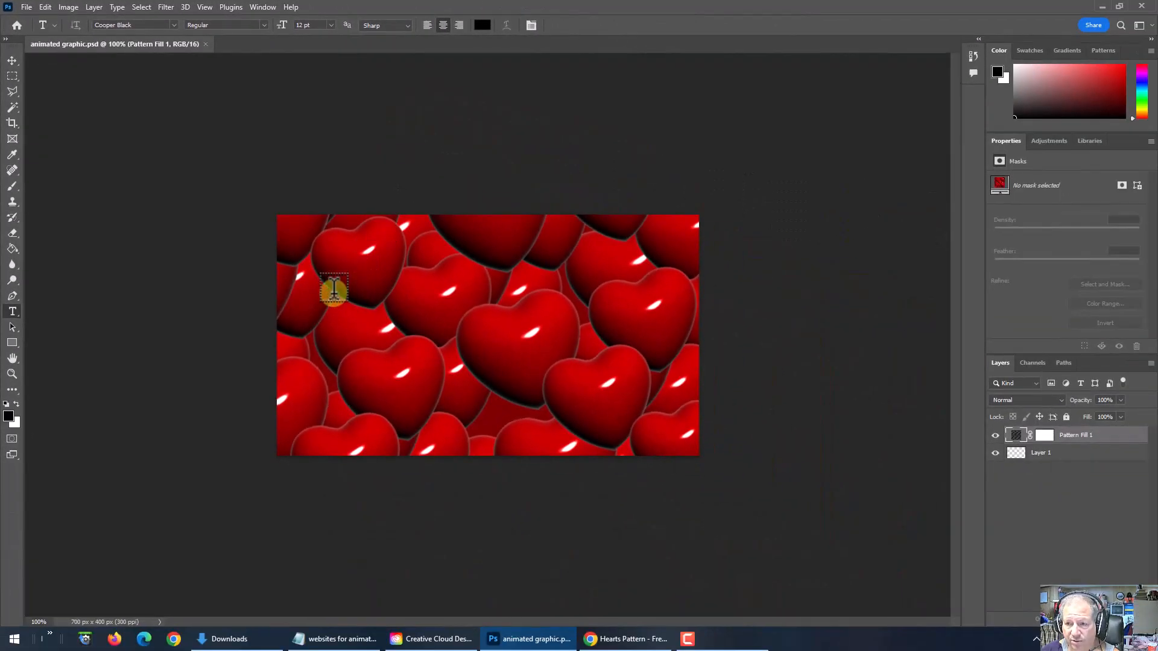
drag(332, 275, 609, 386)
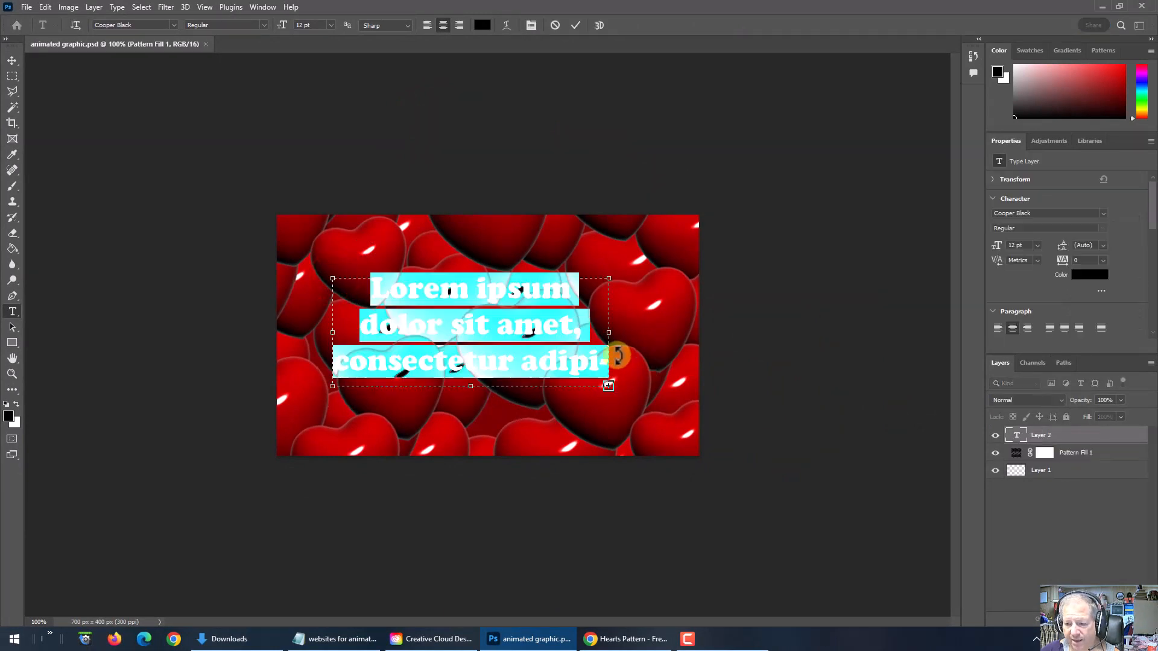
text(MrG)
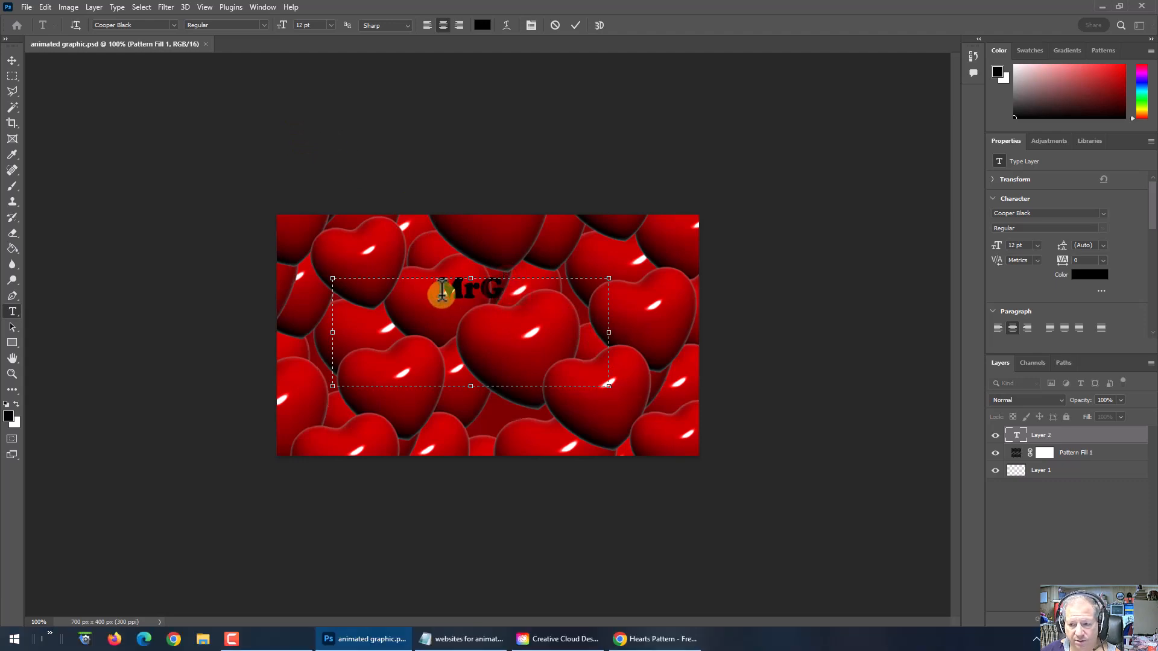
Enlarge the MrG text to 36 pt and move it slightly lower on the hearts image
drag(488, 291, 444, 291)
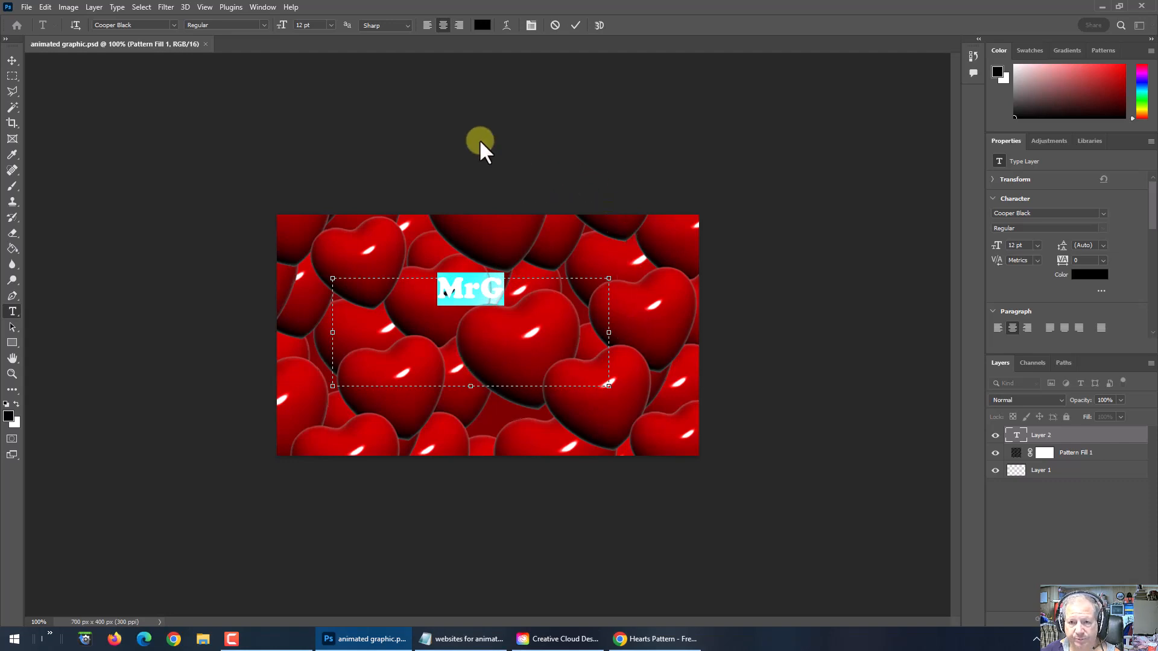
click(329, 25)
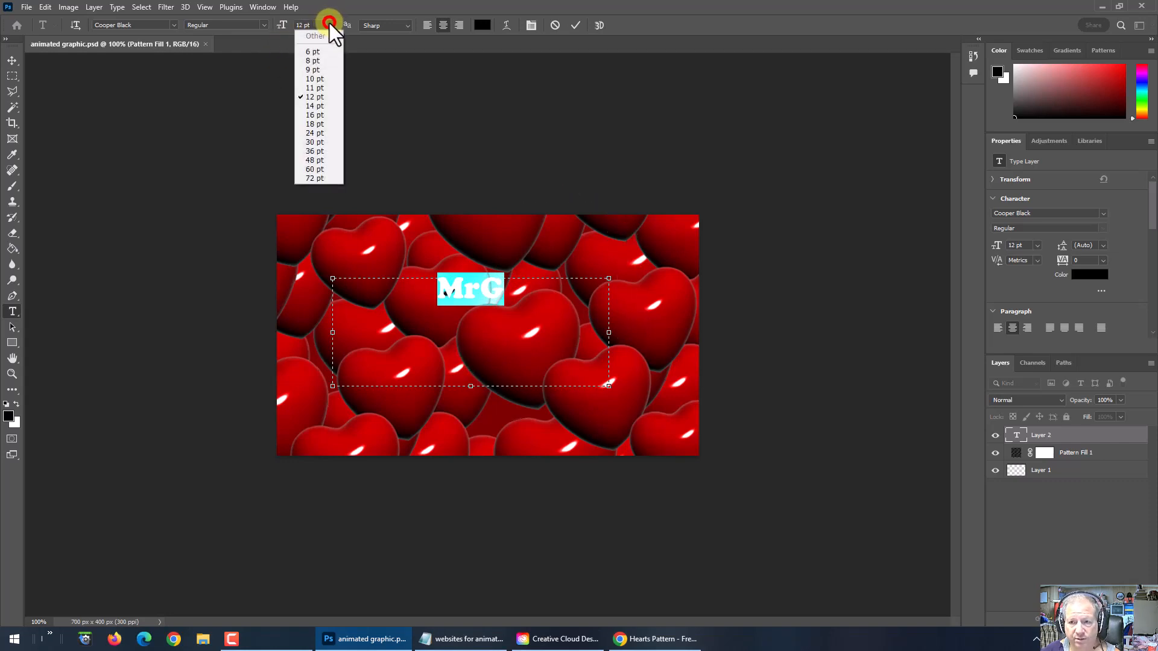
click(321, 152)
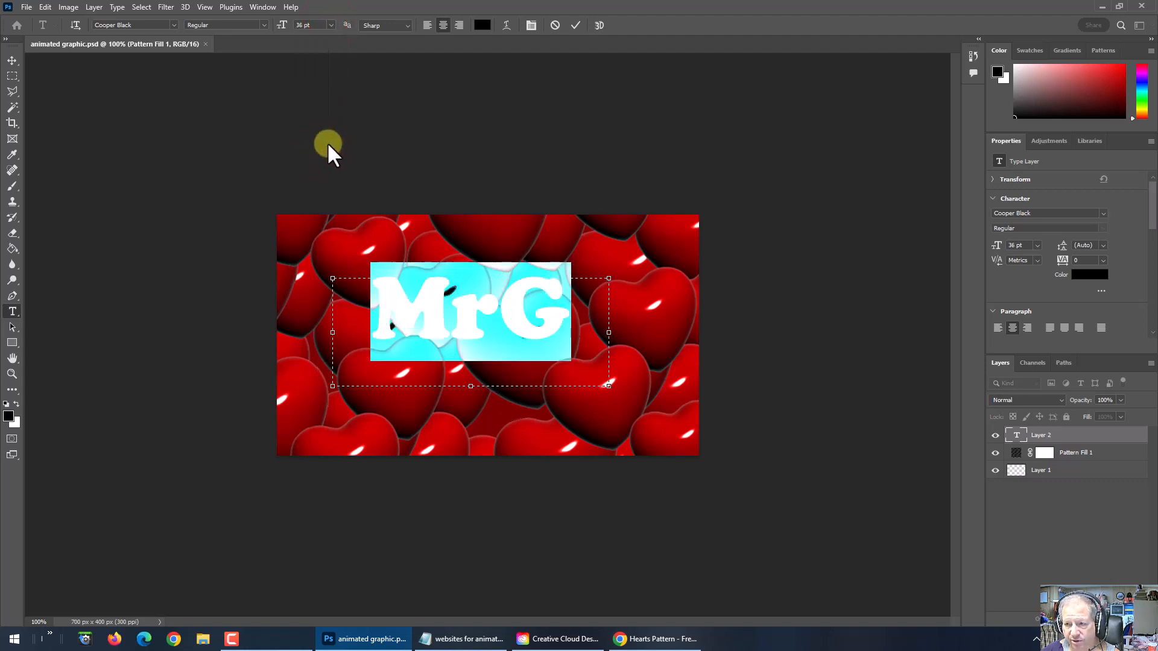
click(573, 24)
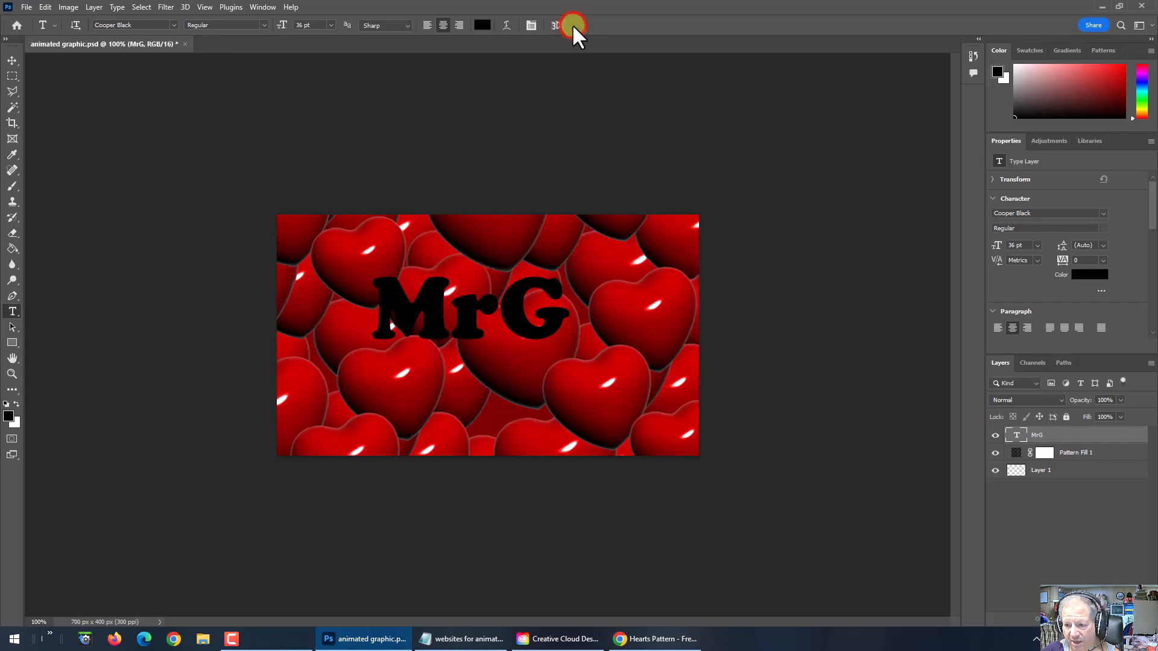
click(12, 60)
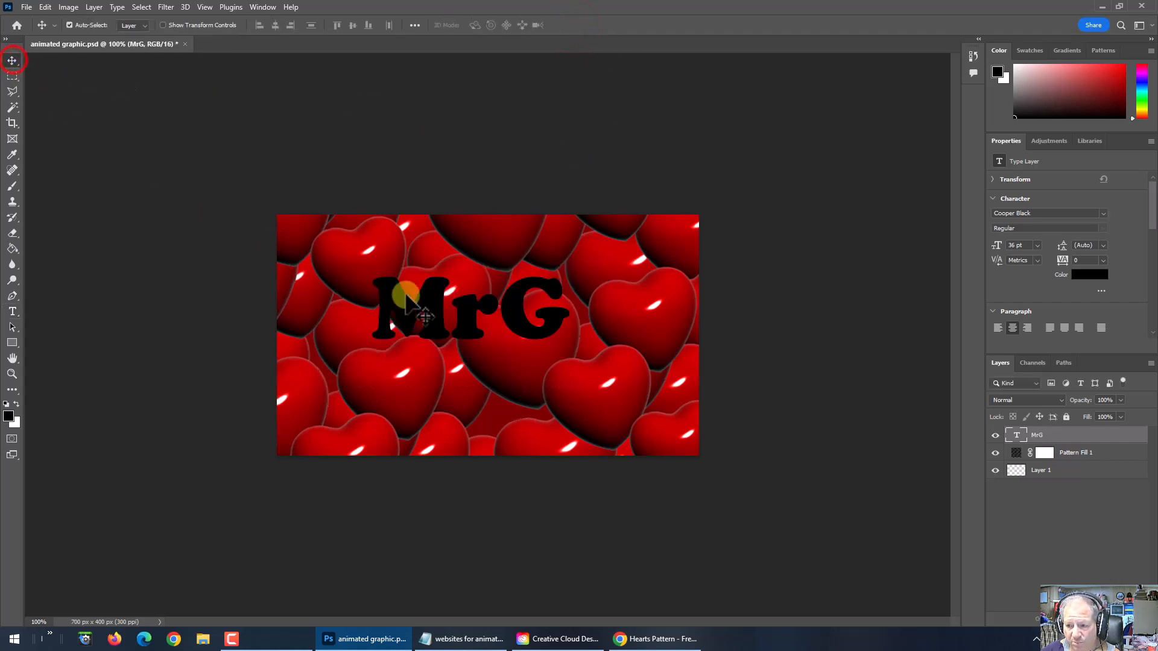
drag(514, 315, 513, 353)
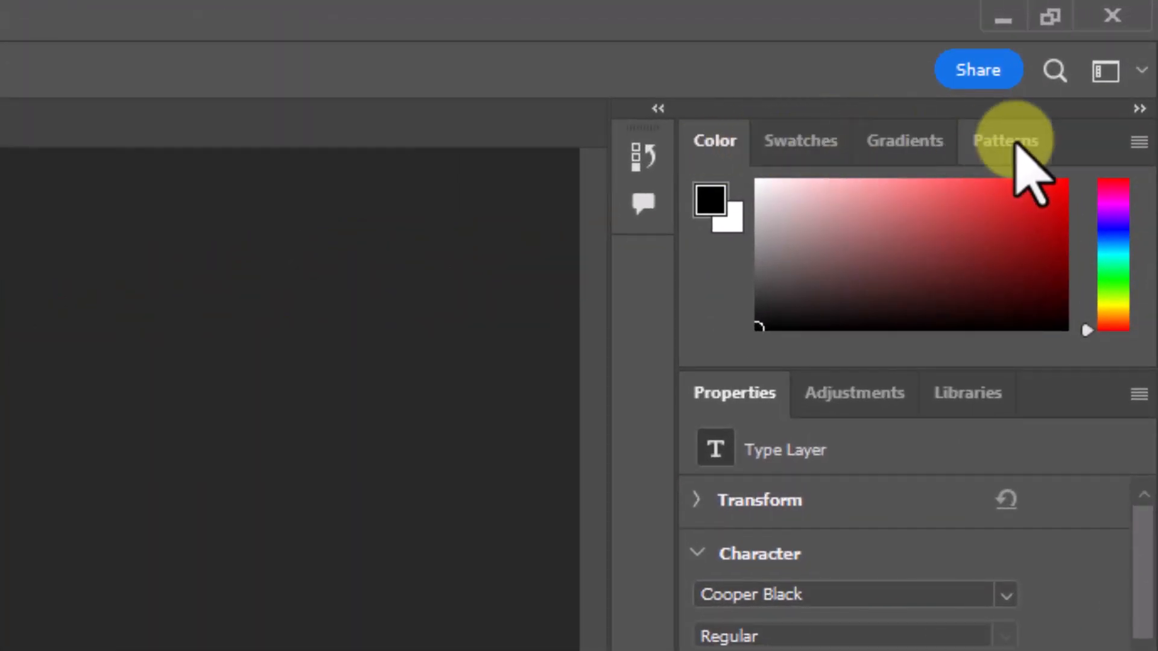
Show the Styles presets as a floating, enlarged panel beside the hearts image
click(1140, 69)
click(1140, 71)
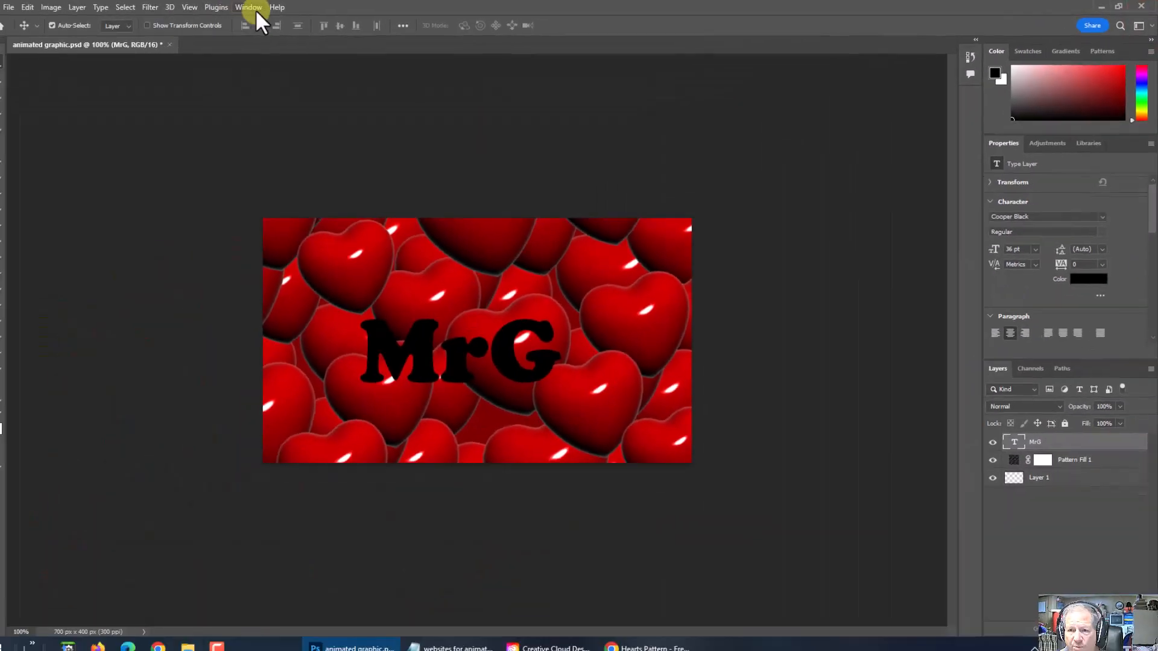
click(255, 9)
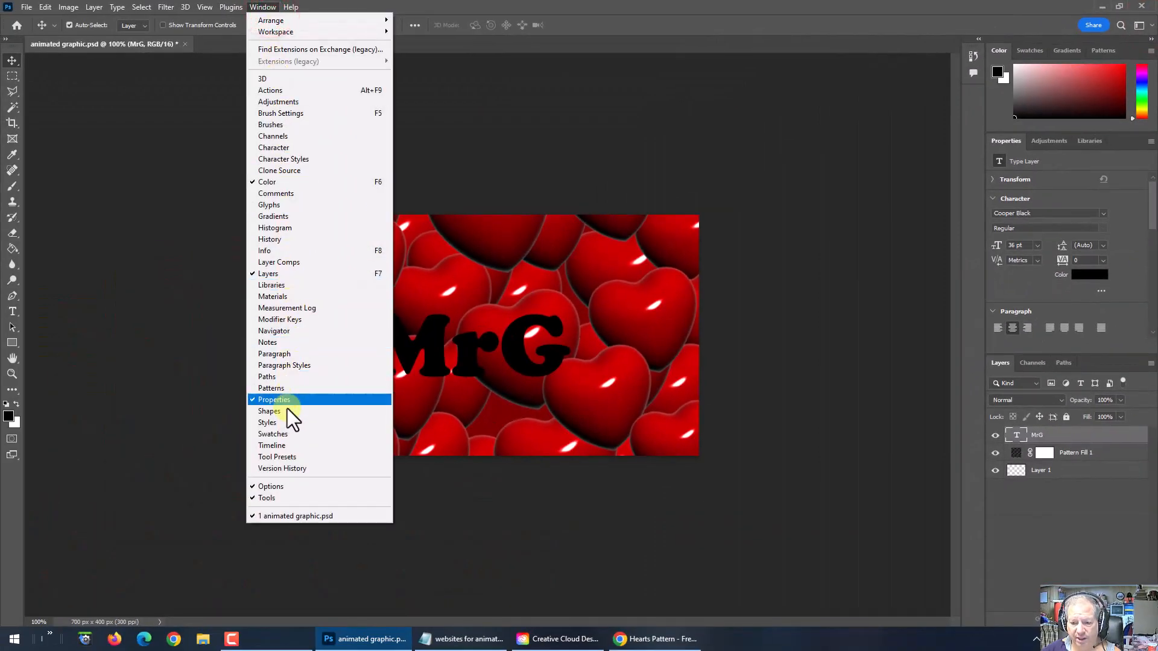
click(284, 421)
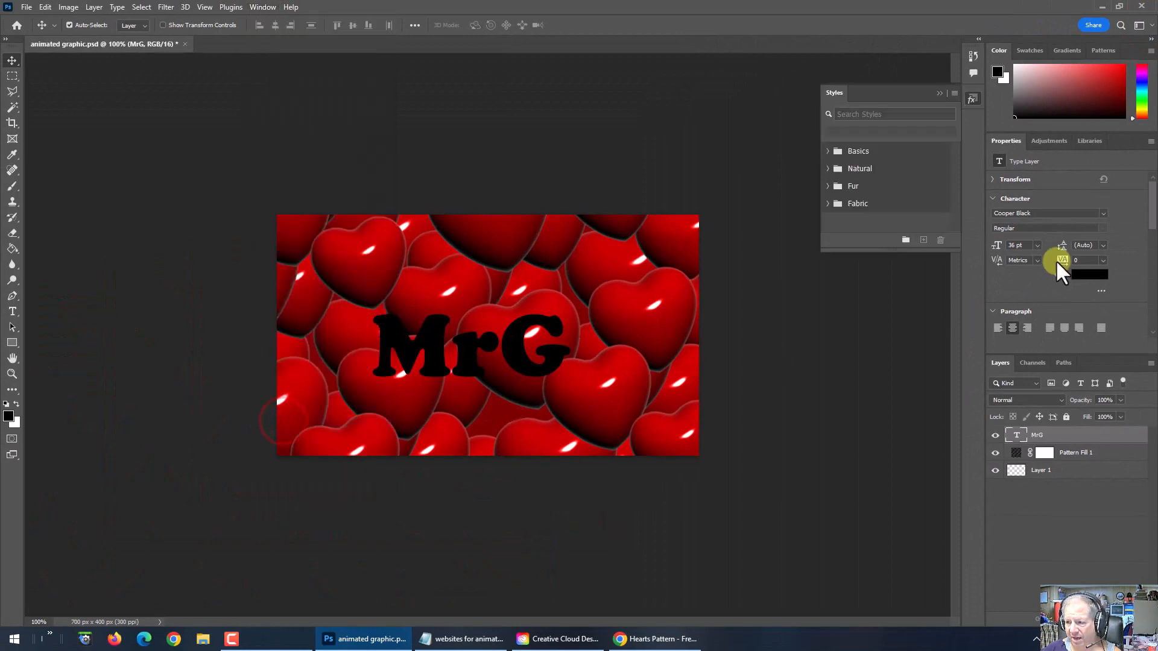
drag(895, 93, 814, 113)
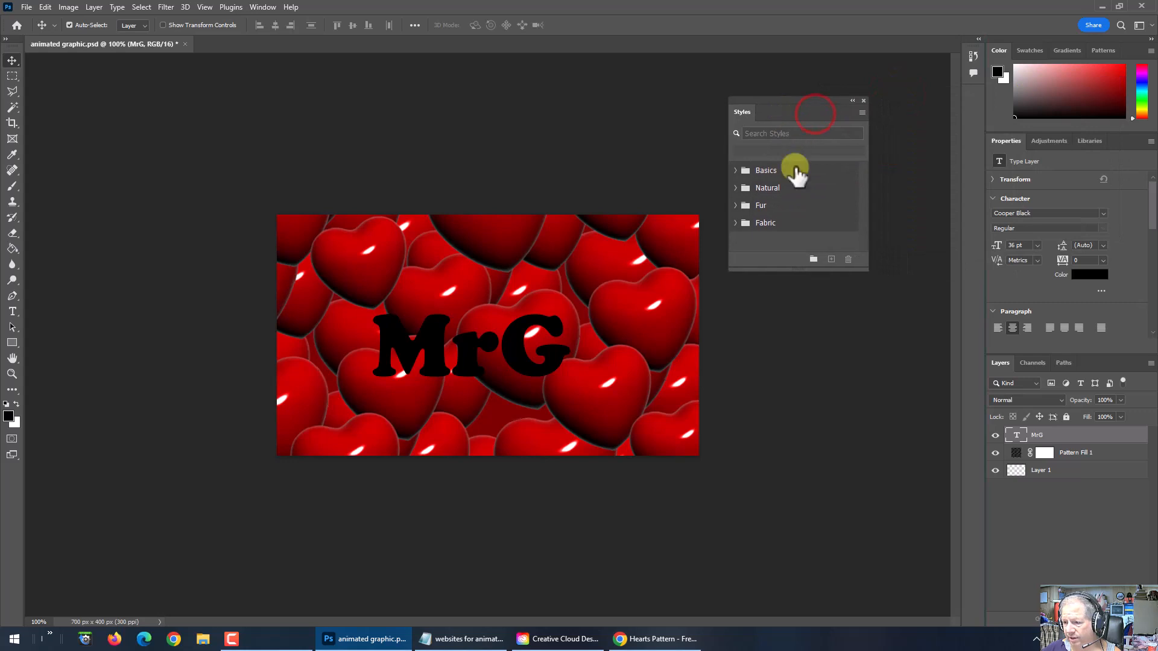
drag(794, 272, 834, 382)
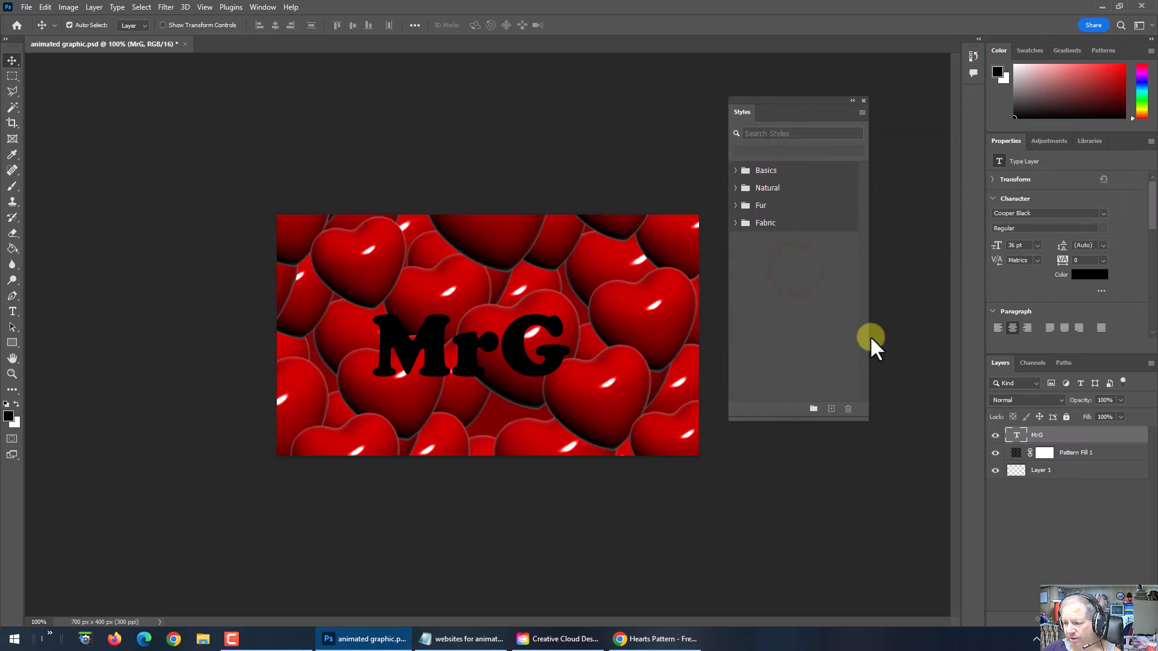
drag(867, 337, 917, 339)
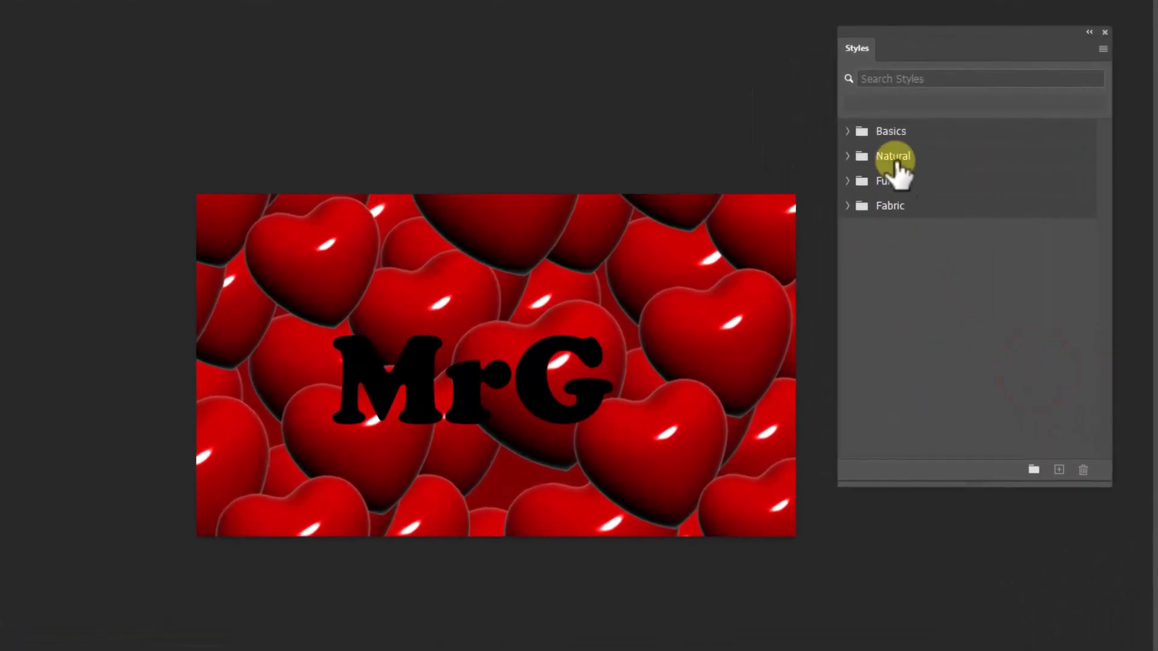
Expand the Basics and Natural style groups and try the dark blue style, ending with the reddish-brown wood style on the MrG text
click(846, 132)
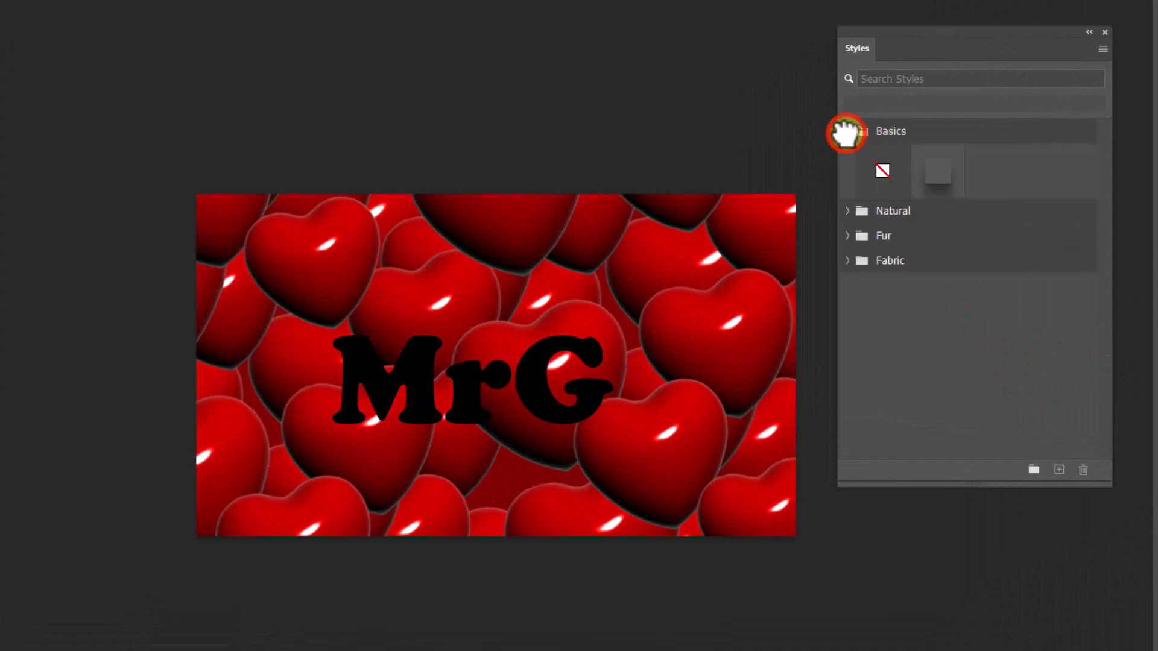
click(848, 211)
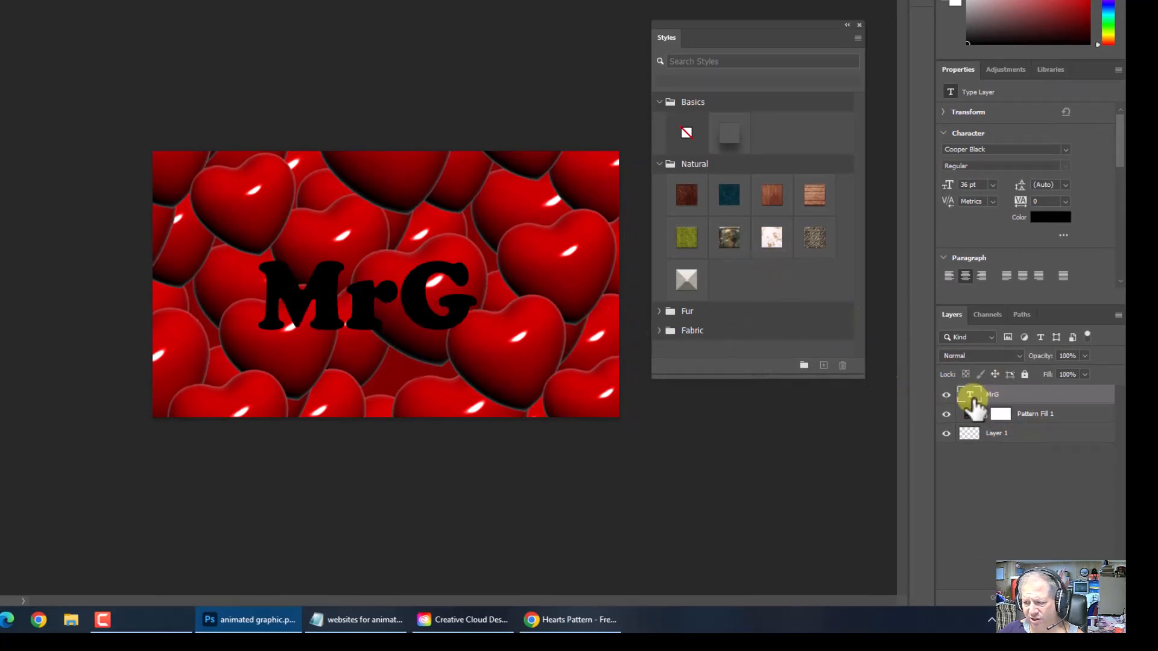
drag(727, 195, 416, 292)
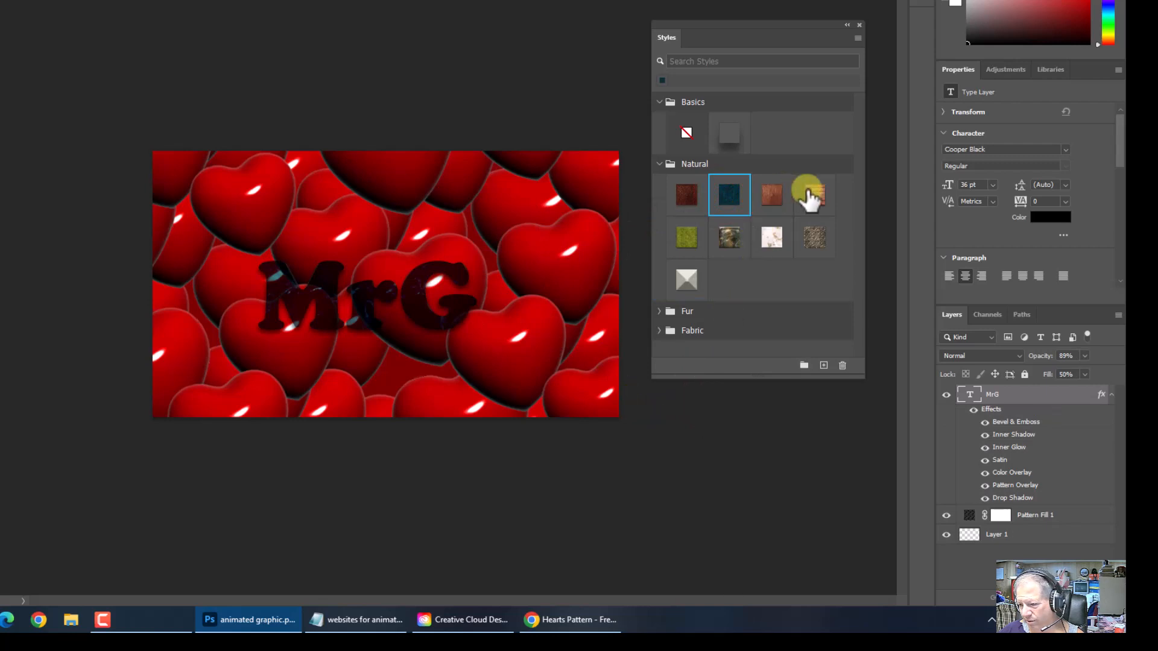
drag(773, 196, 434, 293)
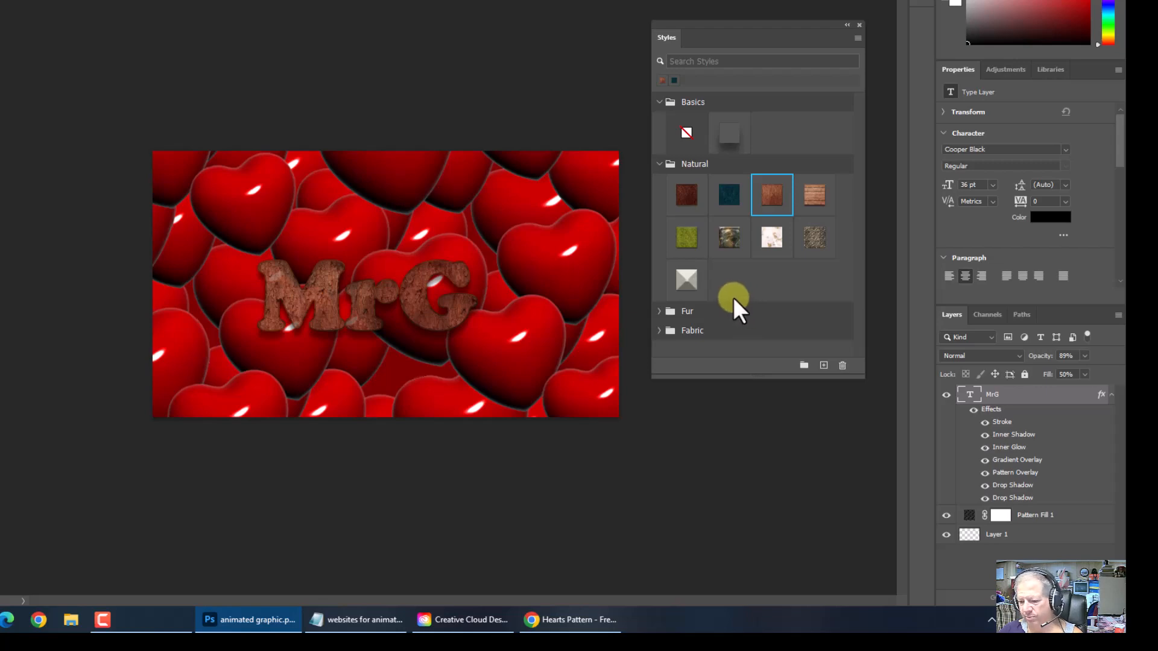
Switch to Chrome, open the free styles on all-free-download.com and download the Summer style zip into the animated graphic folder
click(569, 620)
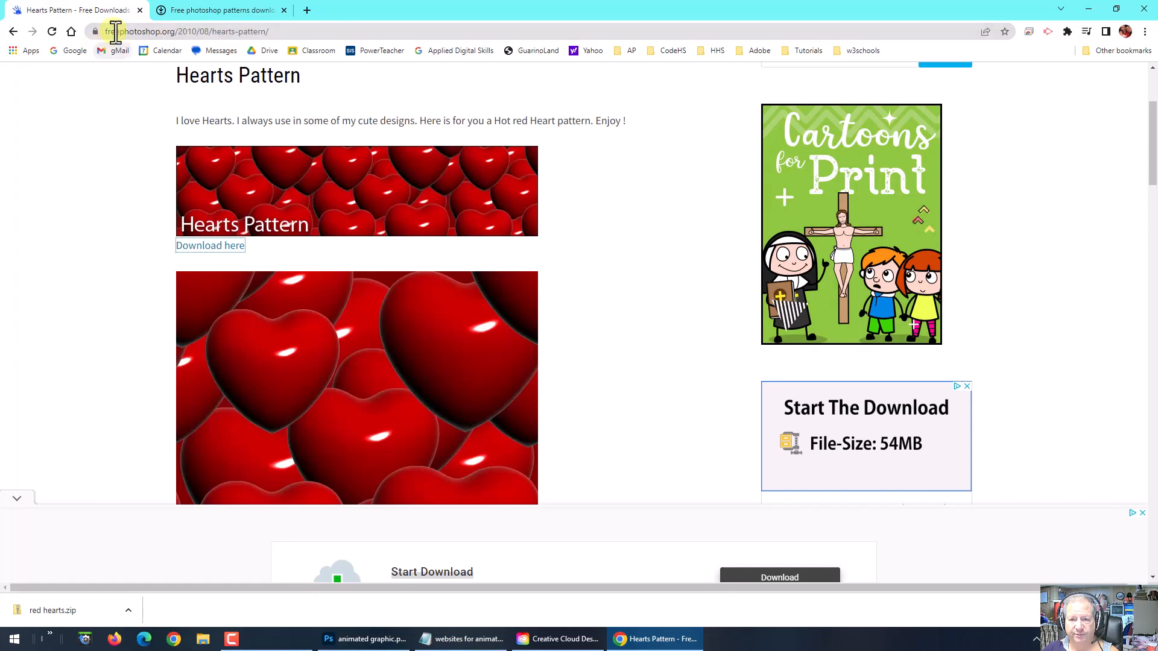
click(198, 12)
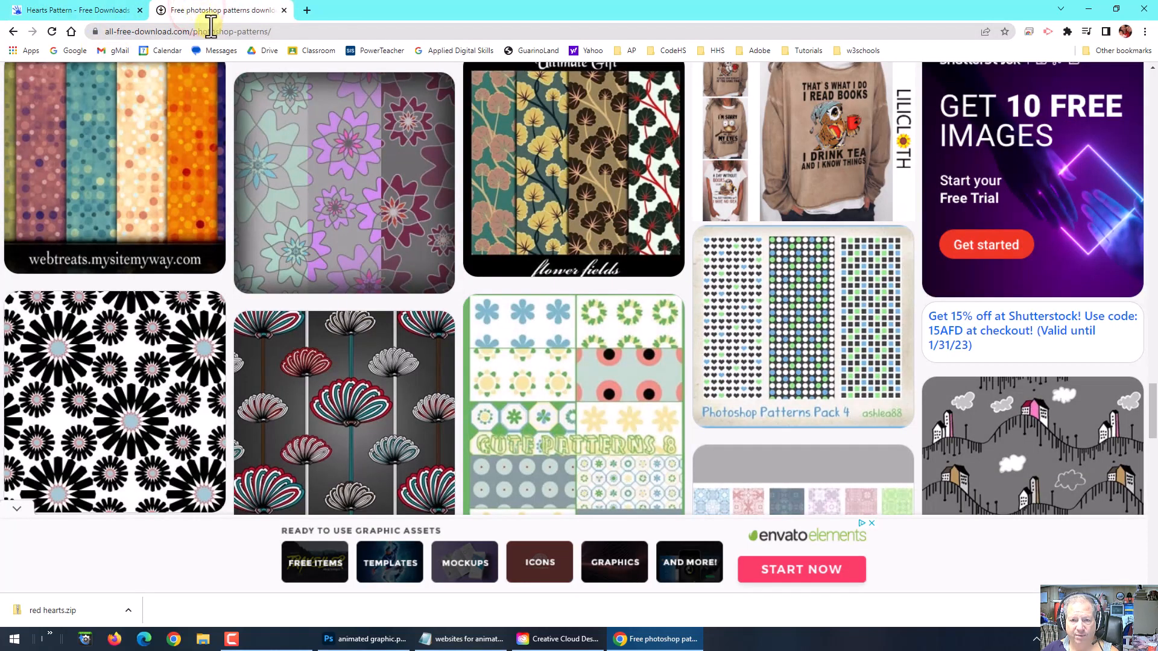
scroll(992, 271, up, 4)
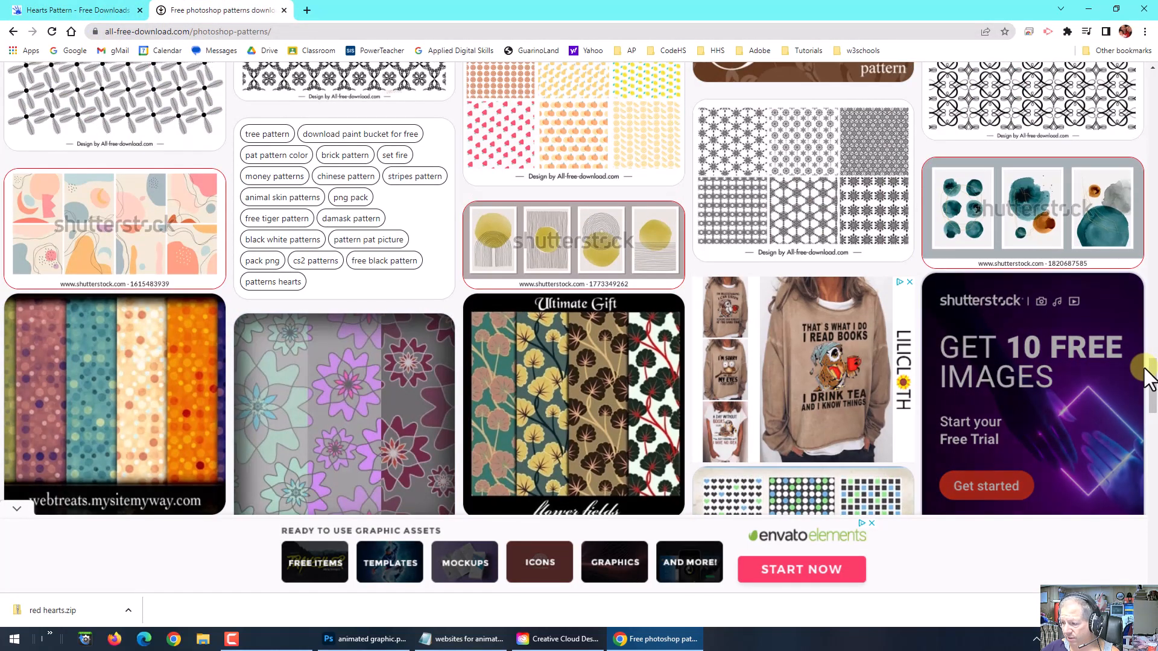
drag(1151, 370, 1140, 99)
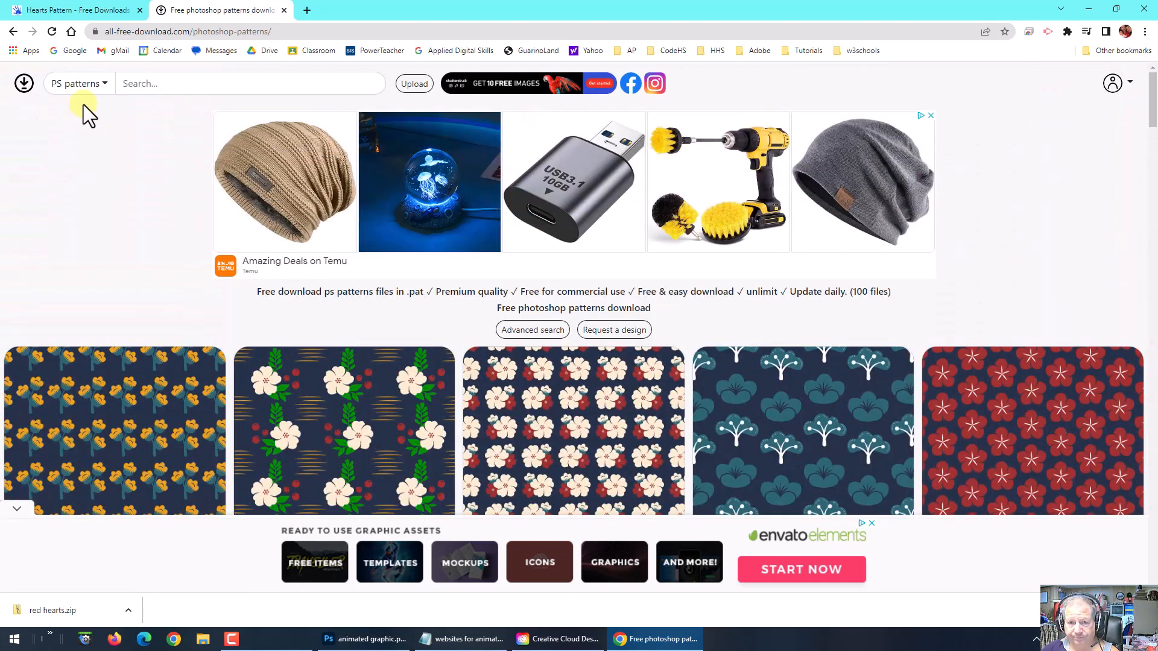
click(89, 84)
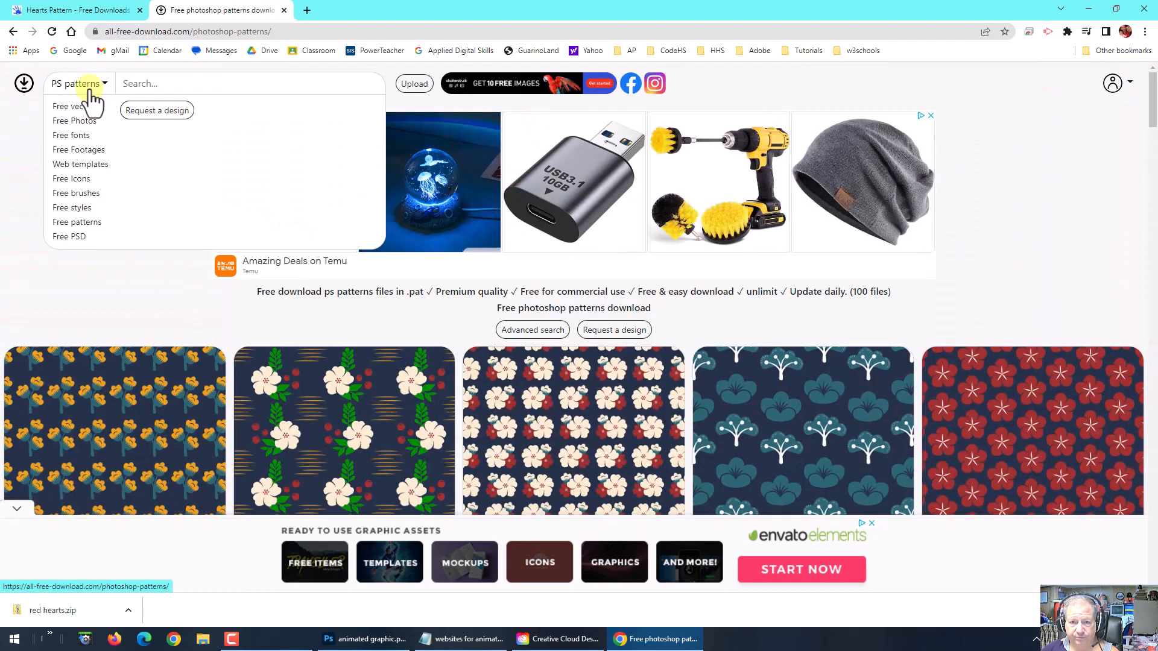
click(88, 208)
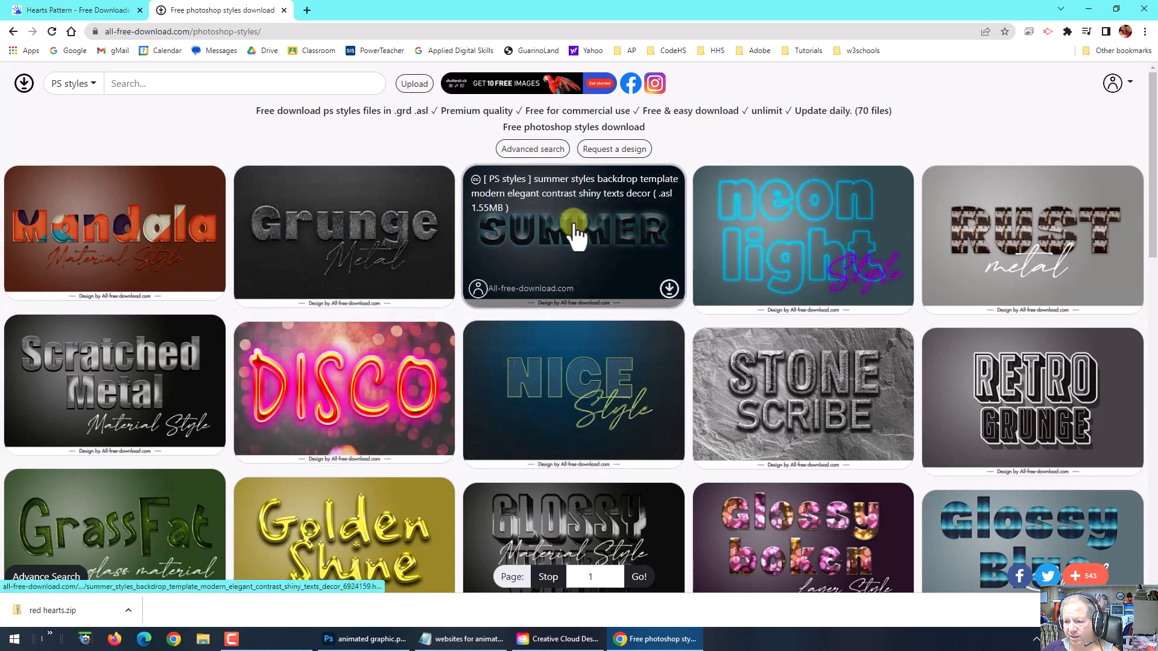
click(669, 289)
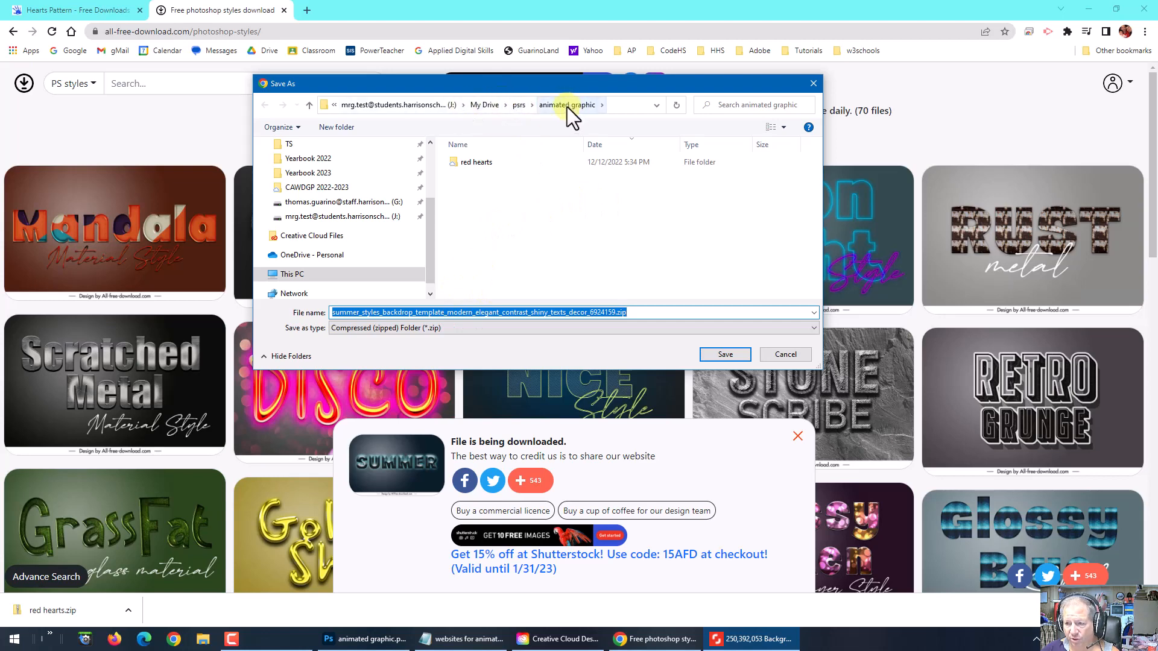
click(726, 355)
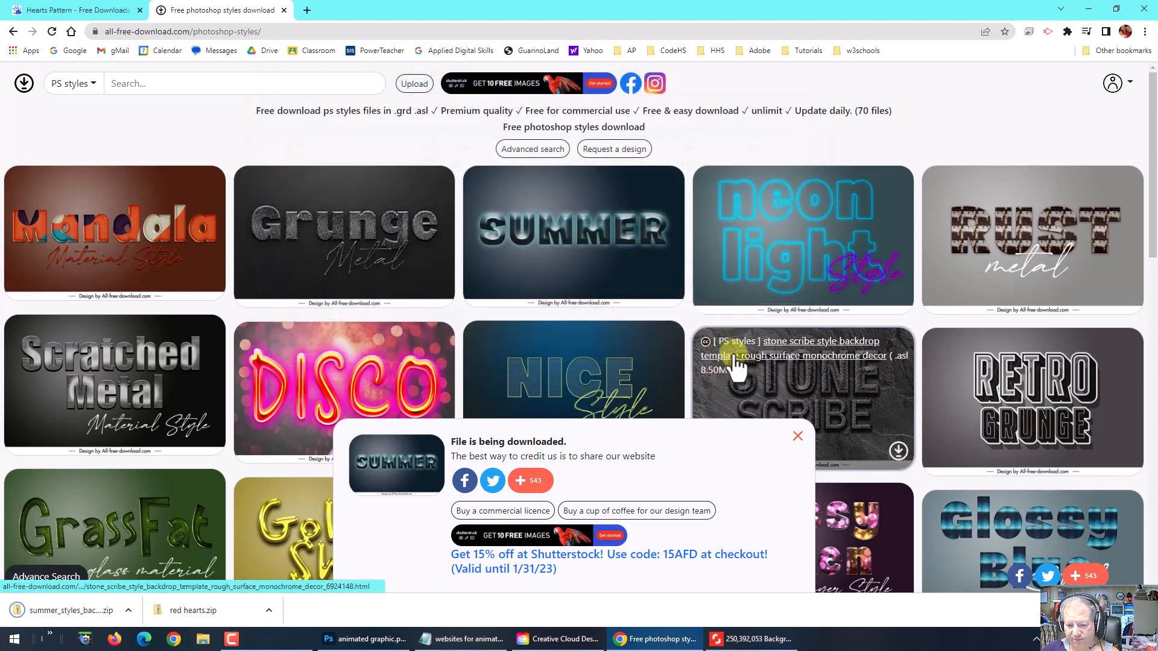
Switch to File Explorer and open the animated graphic folder inside psrs on the student test account's J: drive
click(204, 639)
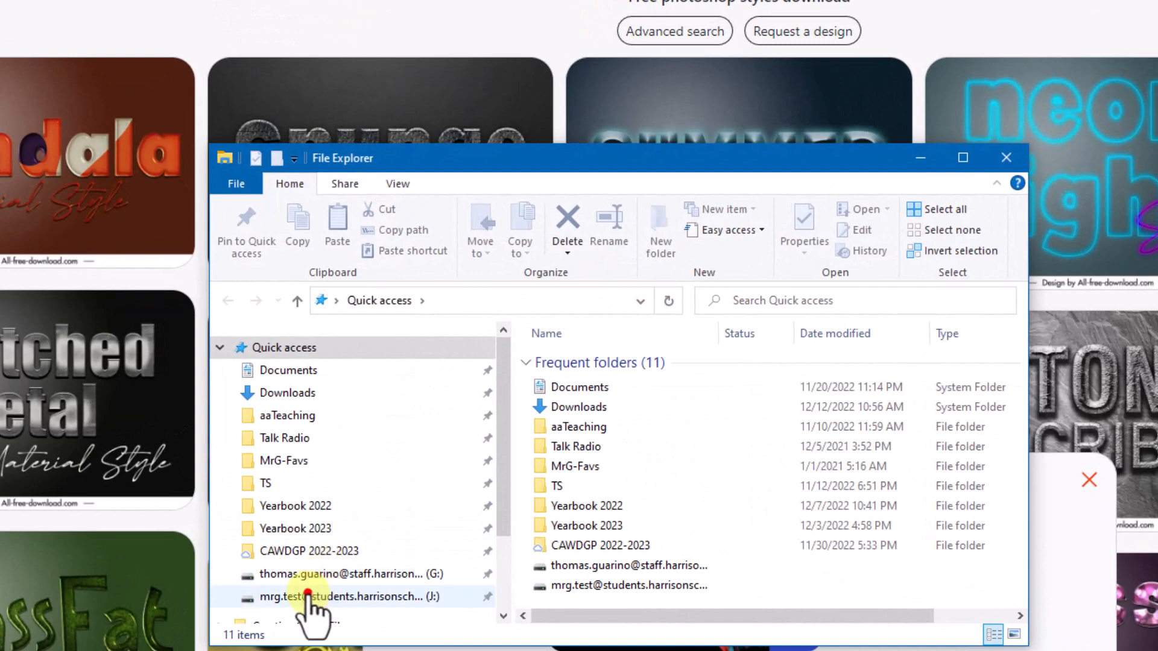
click(303, 581)
click(561, 361)
double_click(573, 360)
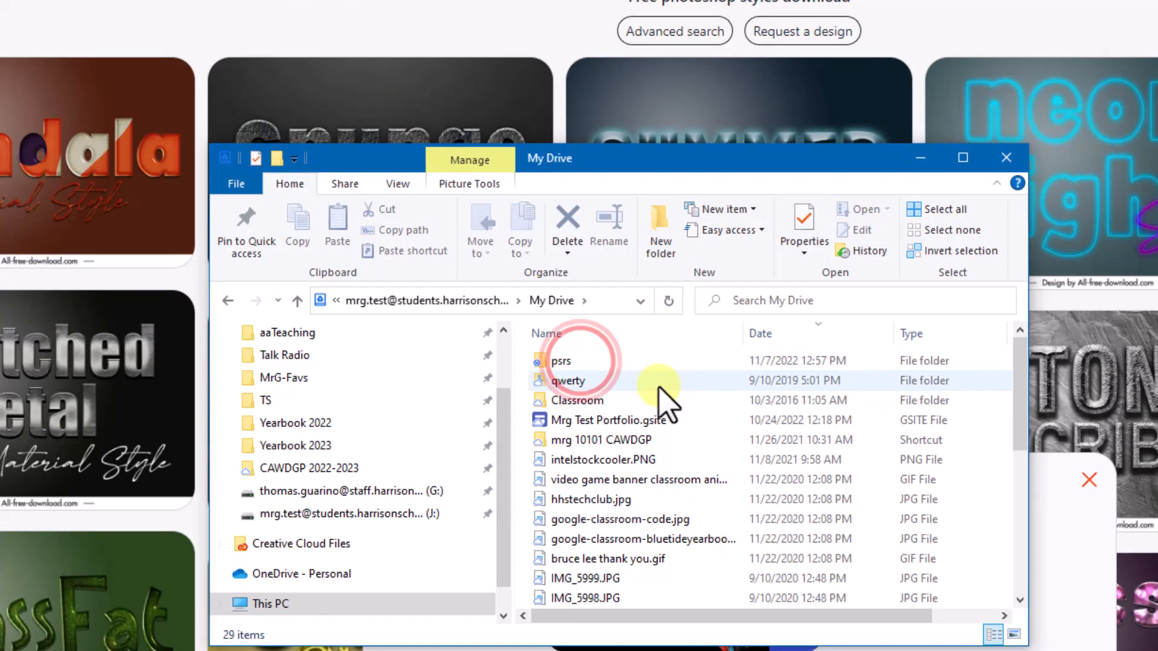
double_click(575, 360)
double_click(627, 361)
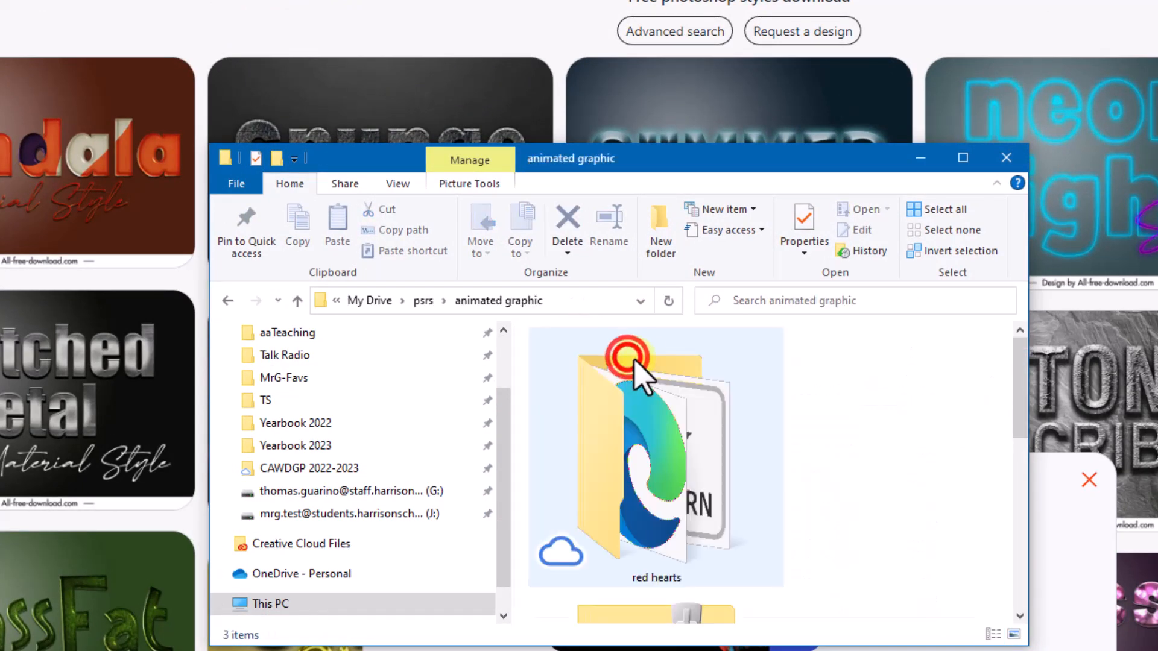
Show the animated graphic folder's contents in the Details layout
scroll(897, 431, down, 3)
scroll(897, 431, up, 3)
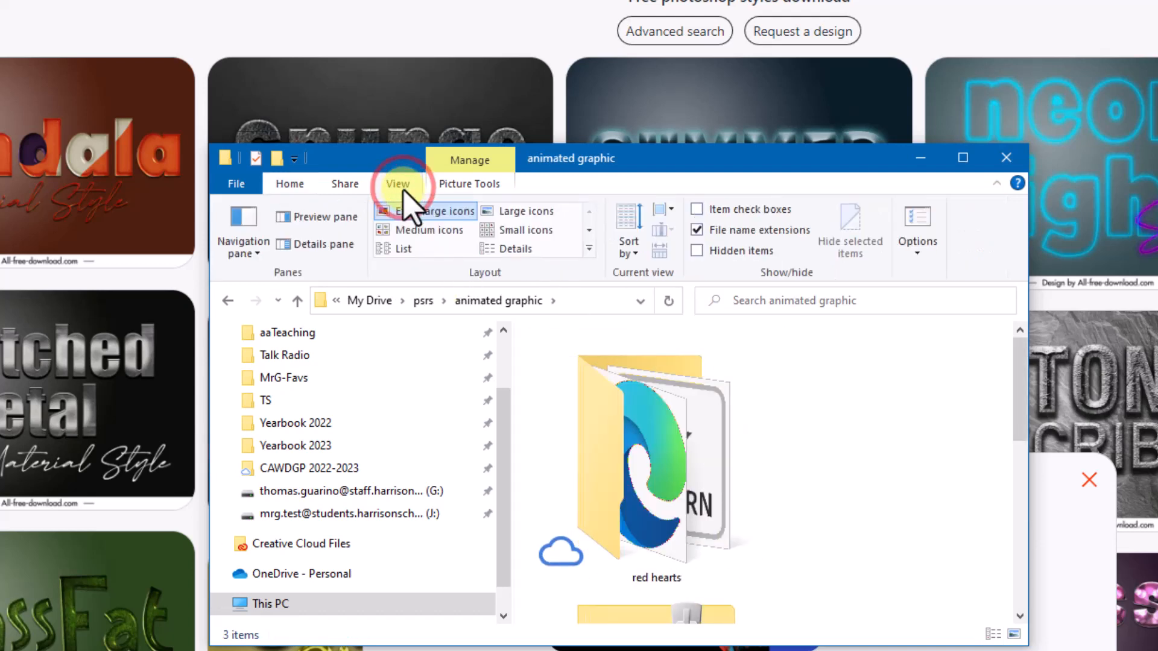
click(507, 249)
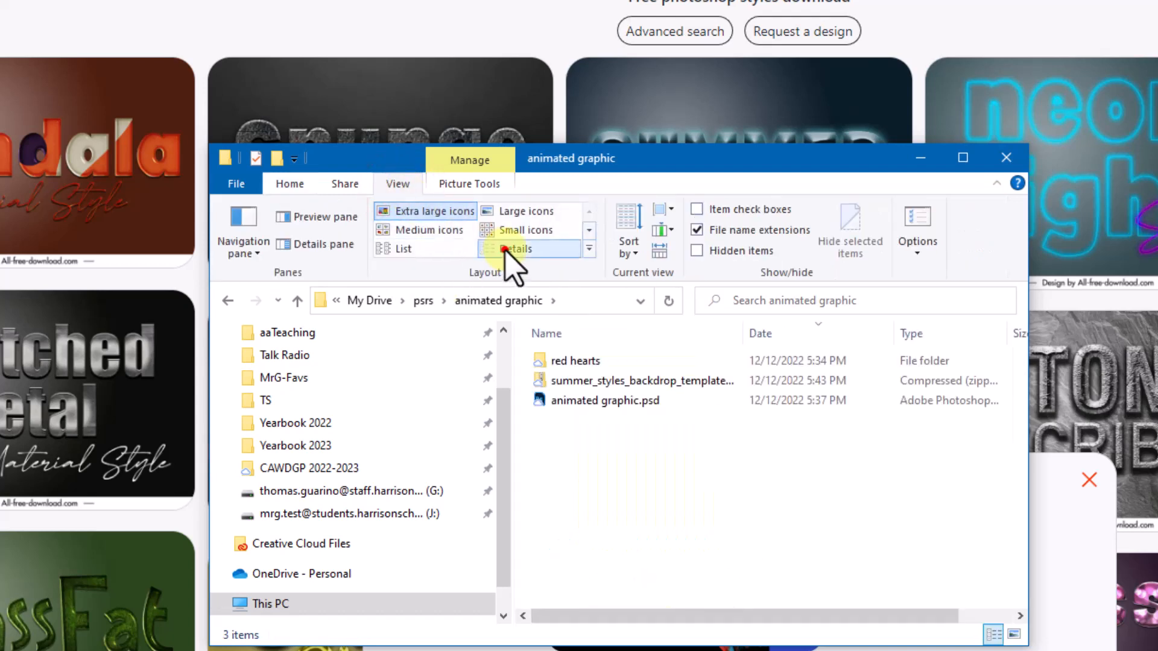
Extract the downloaded summer styles zip into its own folder within the animated graphic folder
click(576, 385)
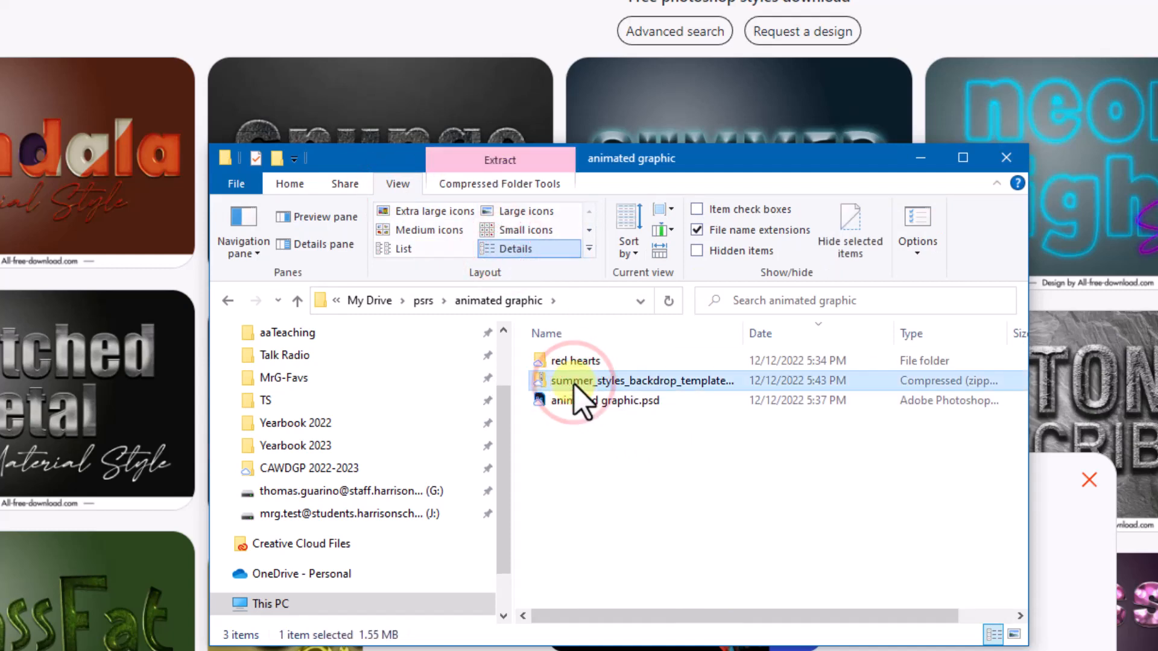
right_click(576, 384)
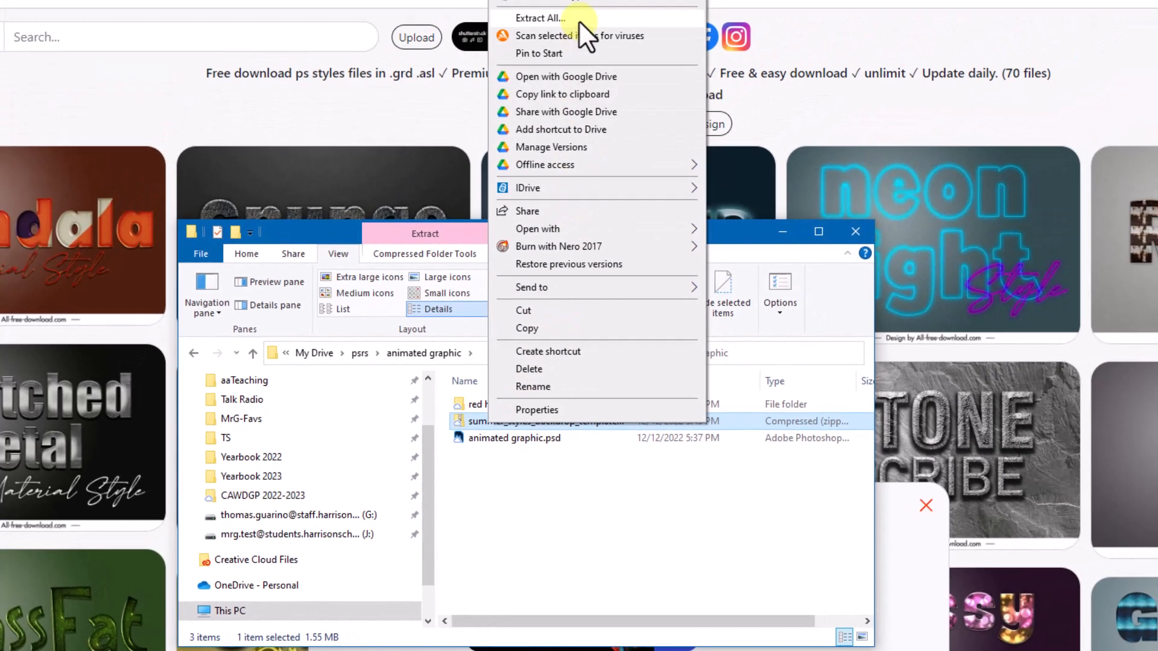
click(577, 20)
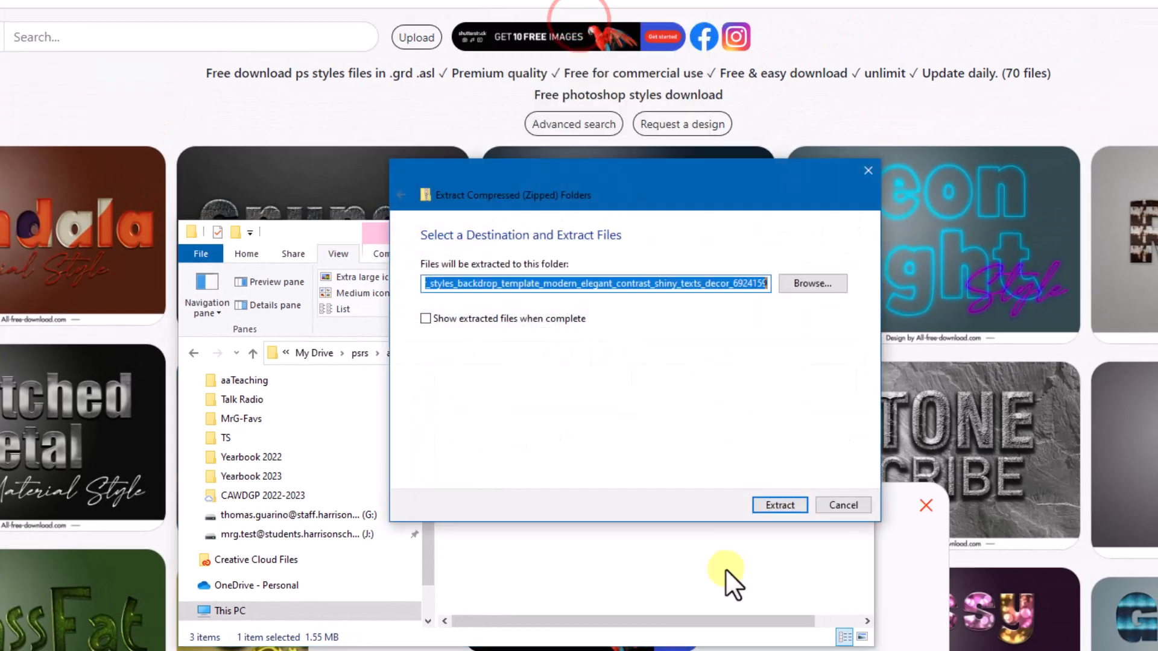
click(773, 505)
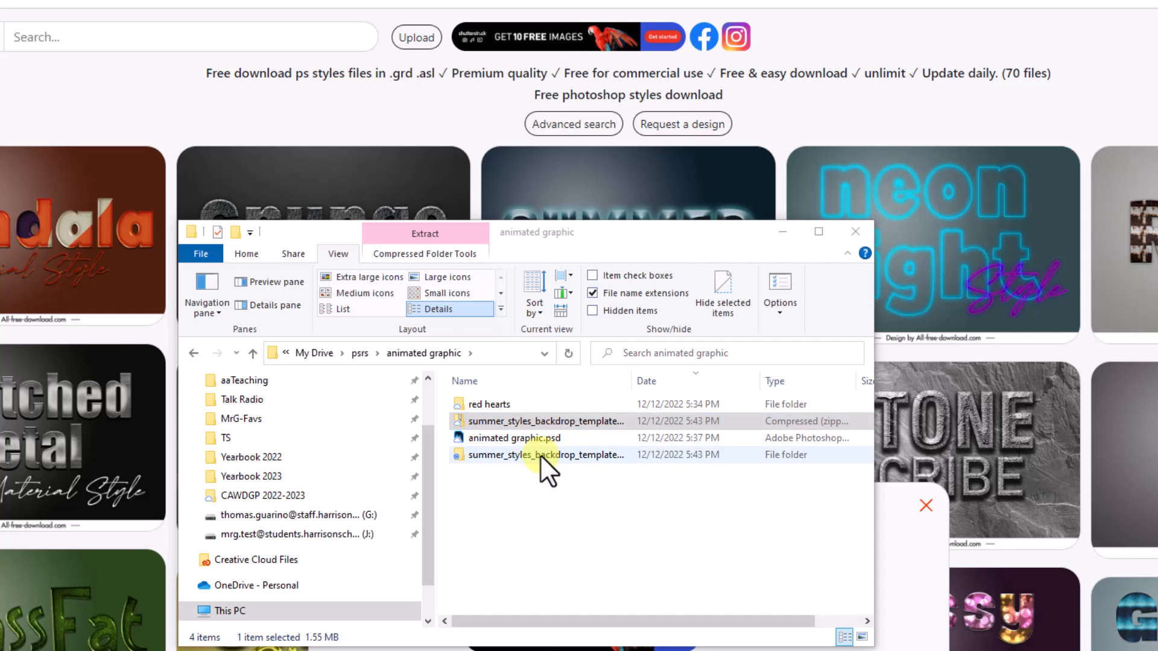
Delete the summer styles zip from the animated graphic folder, keeping the extracted folder and animated graphic.psd
click(505, 422)
click(506, 436)
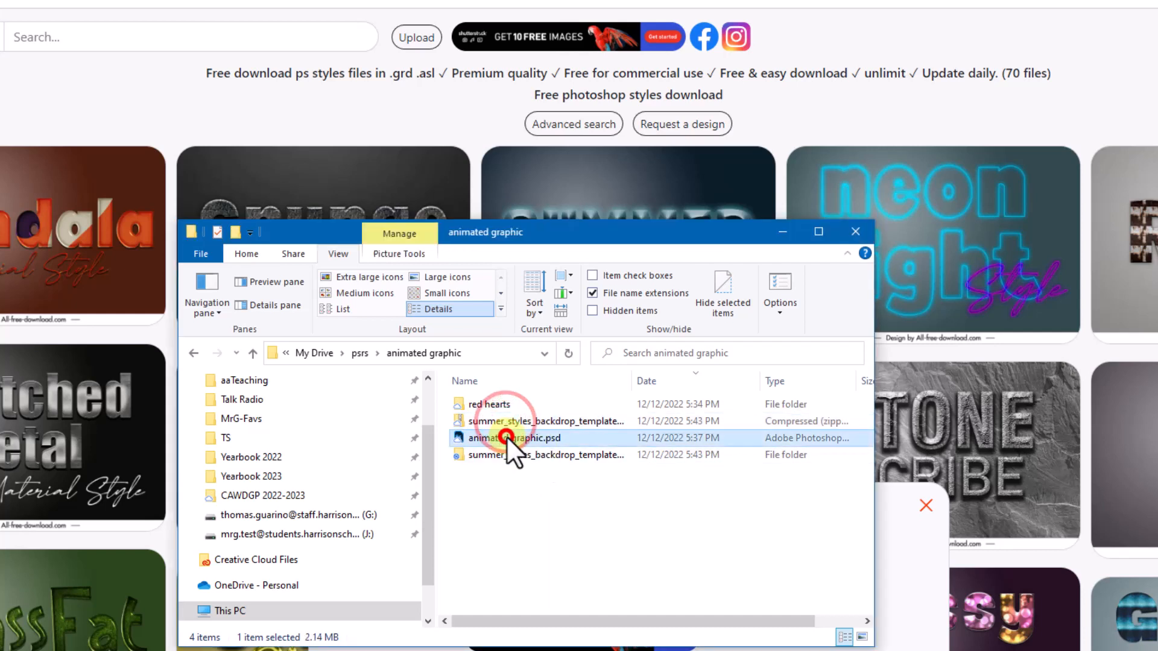
click(511, 422)
click(265, 254)
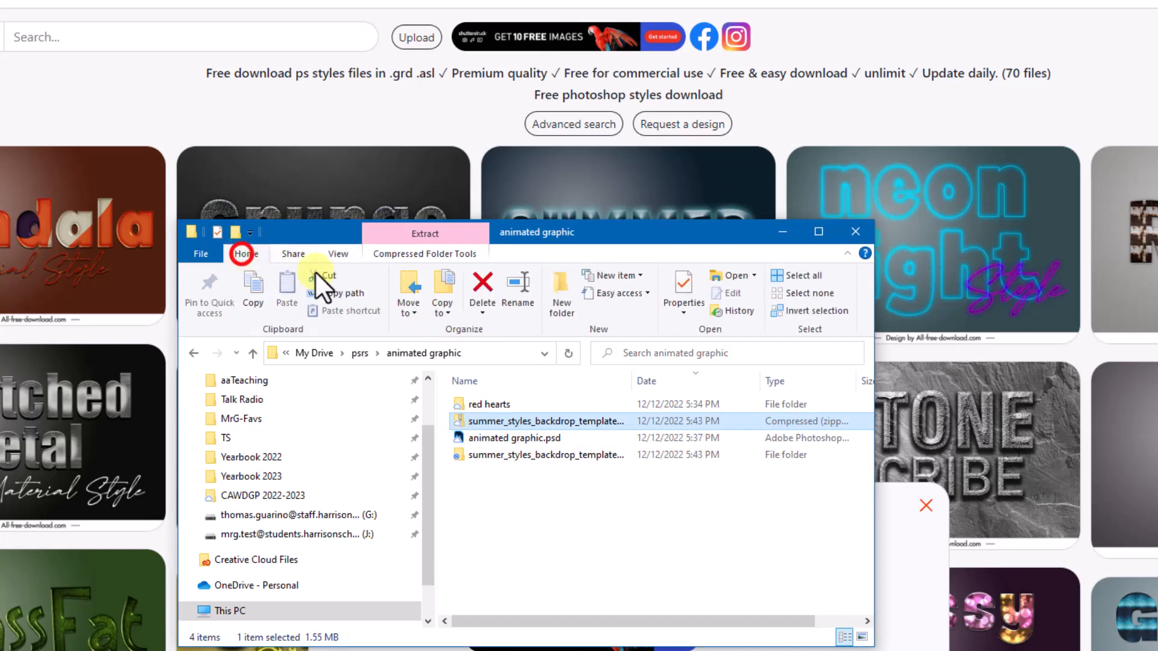
click(476, 275)
click(703, 415)
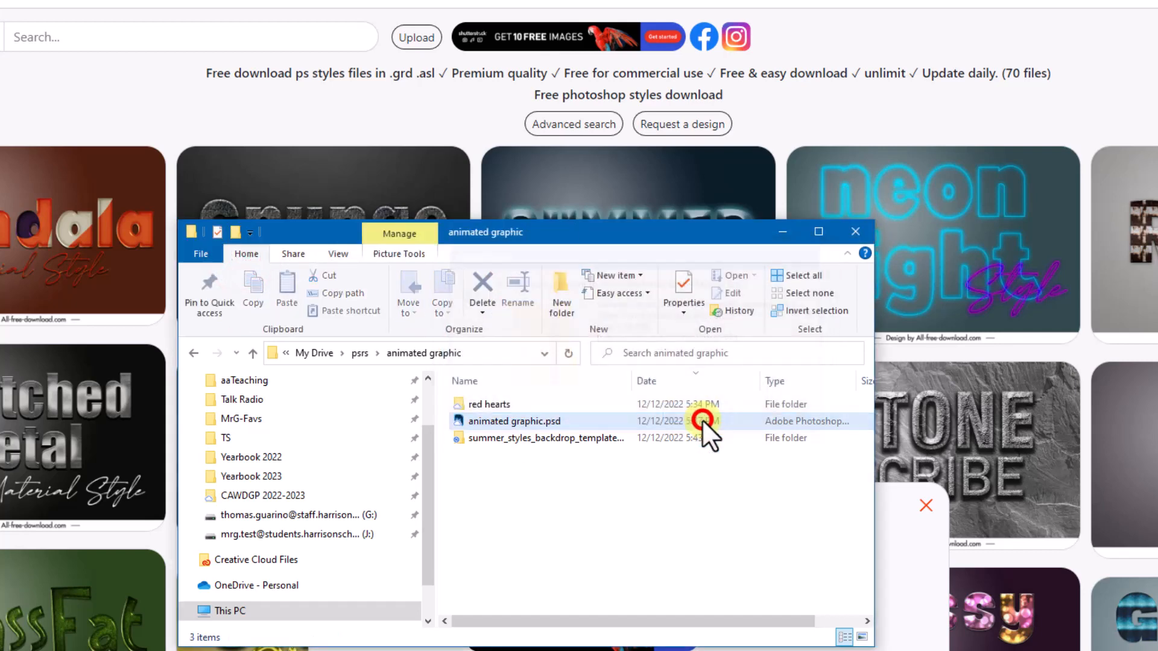
Open the extracted summer styles folder, preview Summer Styles.jpg, and minimize the folder window
double_click(560, 439)
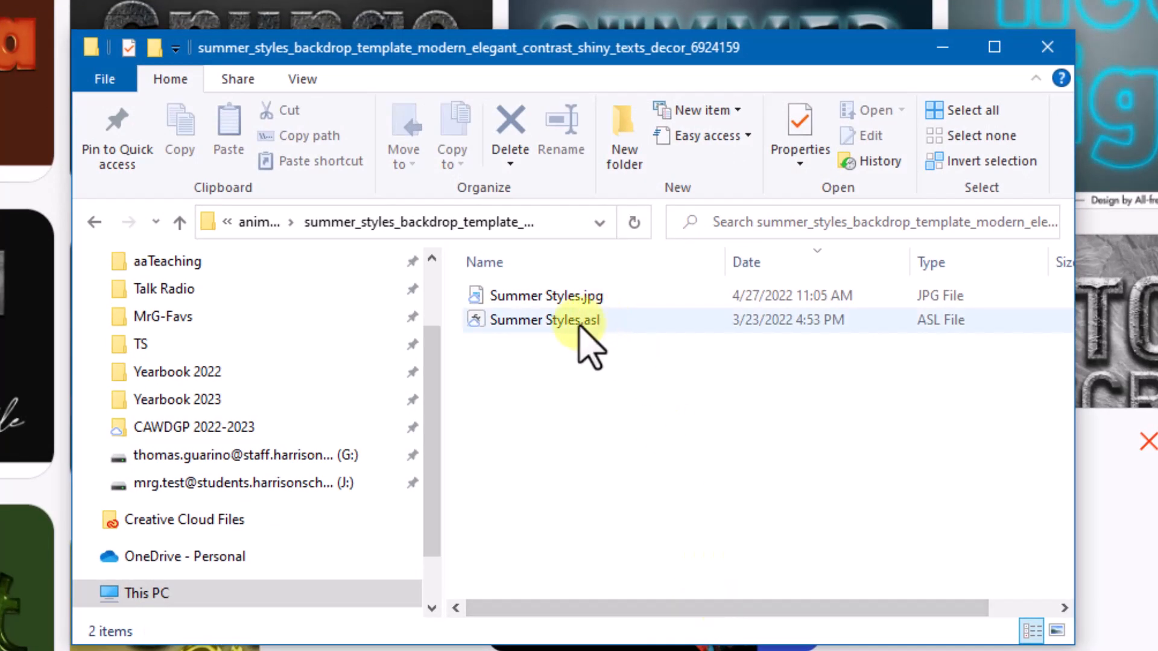
double_click(553, 295)
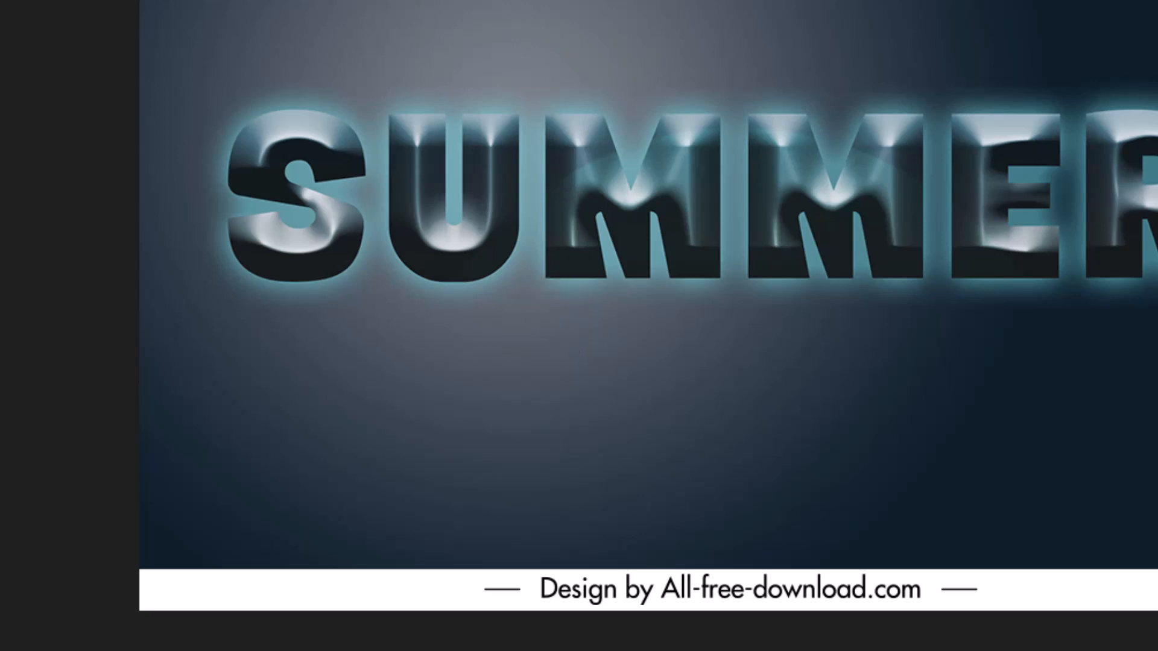
key(Escape)
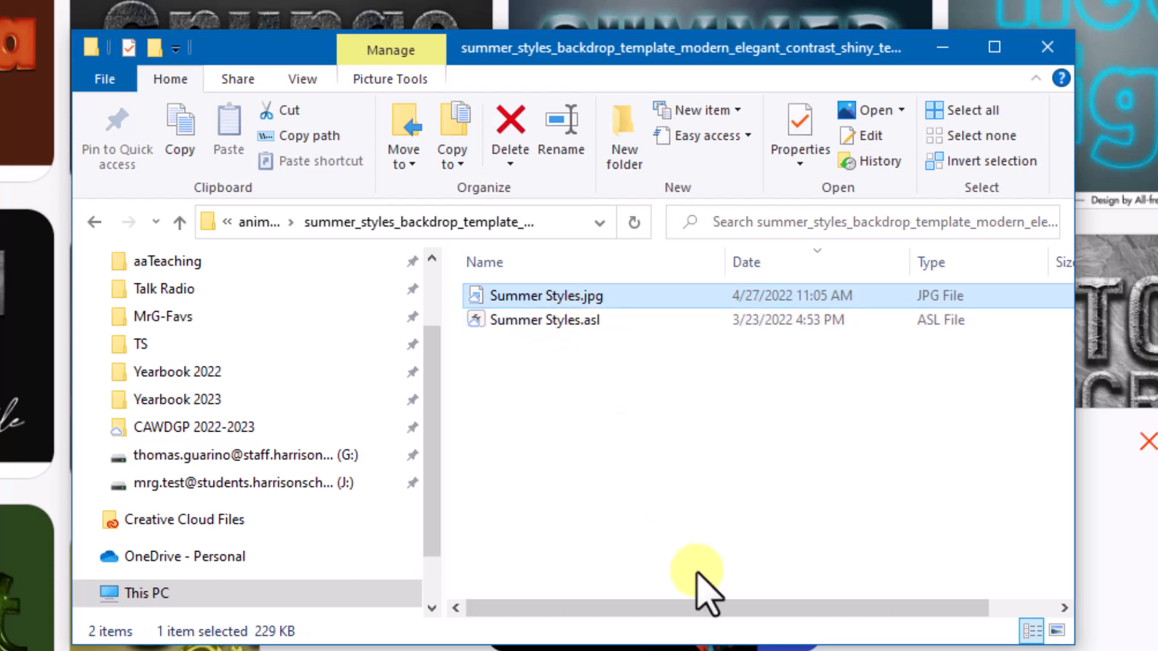
mouse_move(691, 607)
mouse_down()
mouse_move(784, 608)
mouse_move(694, 615)
mouse_up()
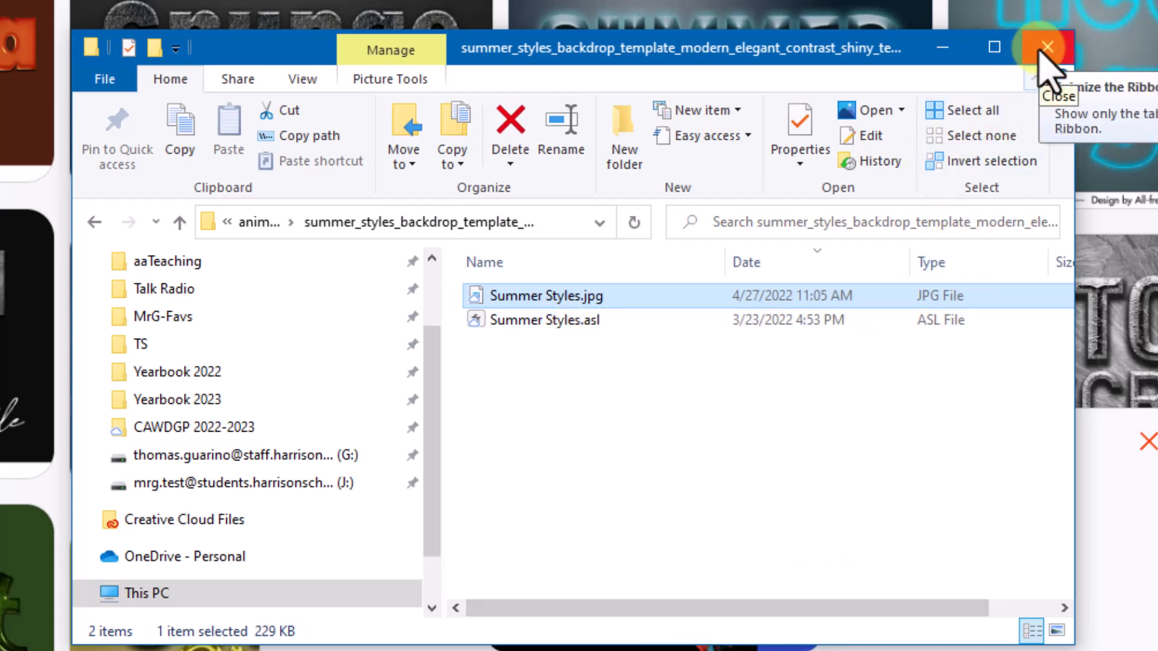
click(943, 47)
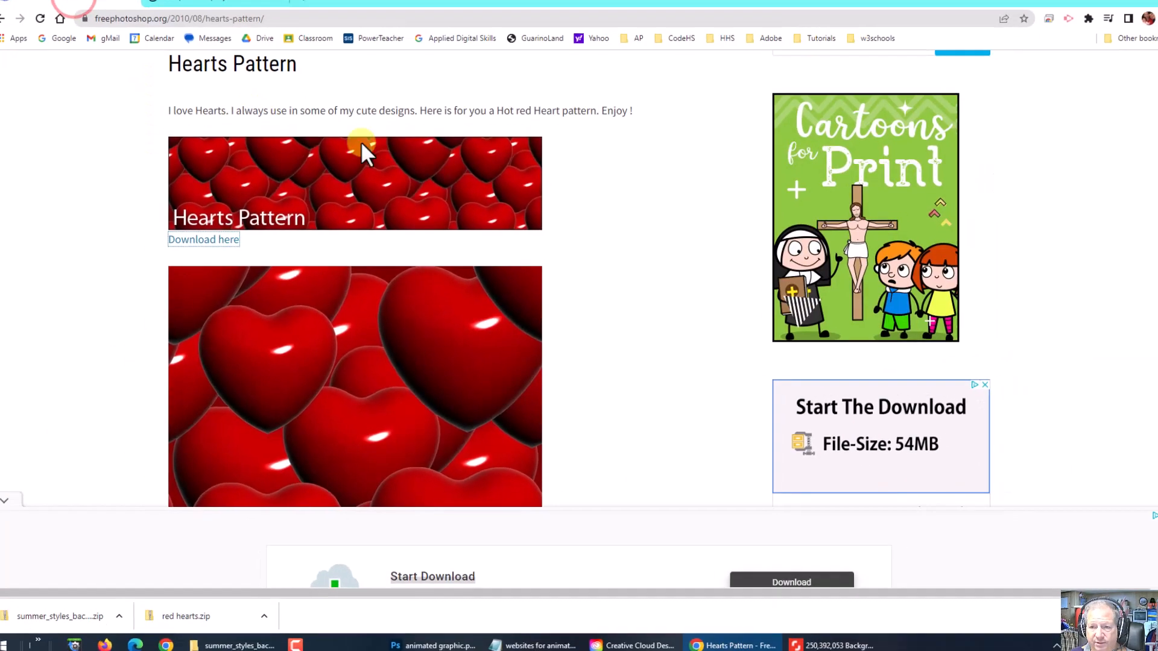
Browse the layer styles on freephotoshop.org and open the Rust Layer Style page
scroll(582, 261, up, 3)
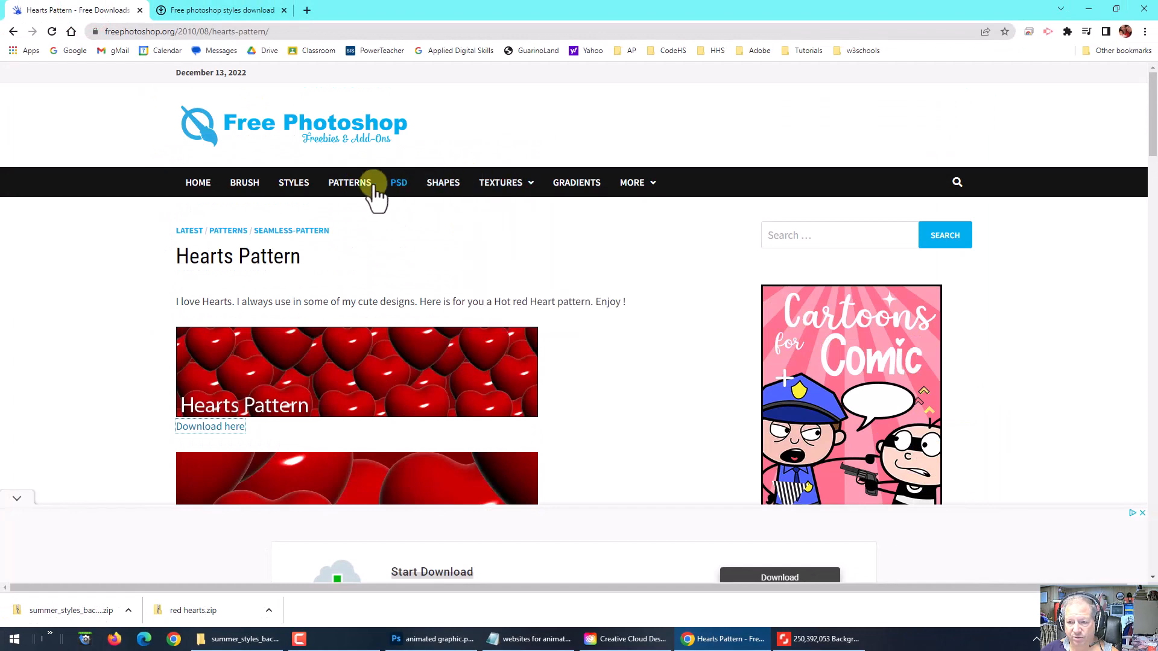
click(293, 184)
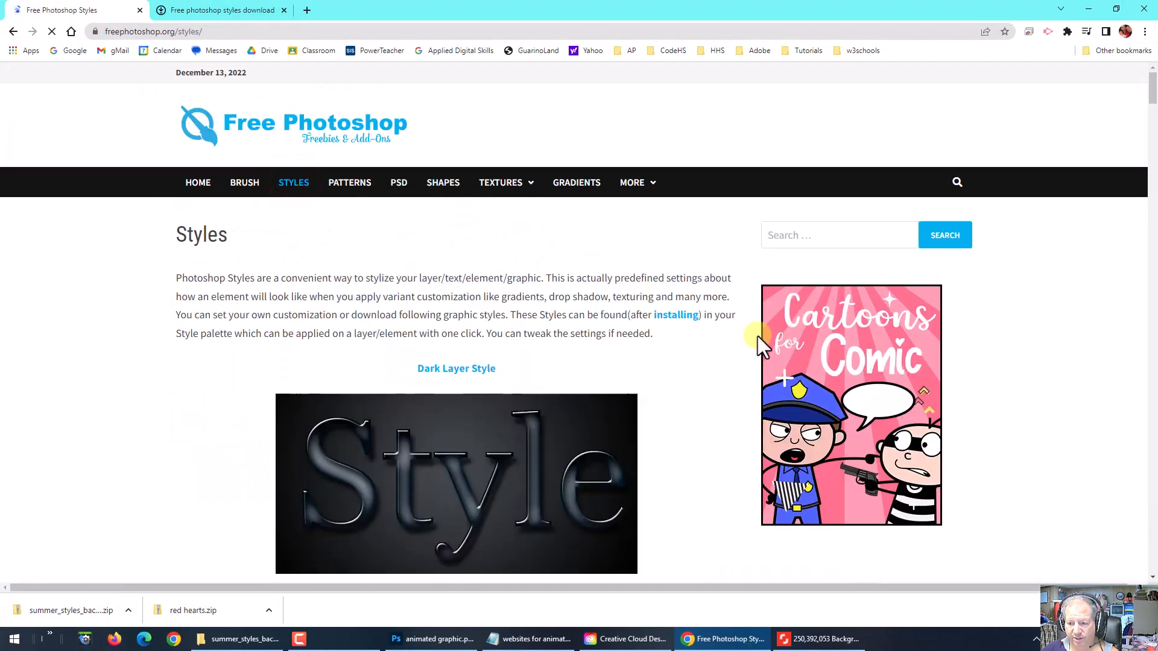
scroll(760, 350, down, 6)
scroll(396, 212, down, 10)
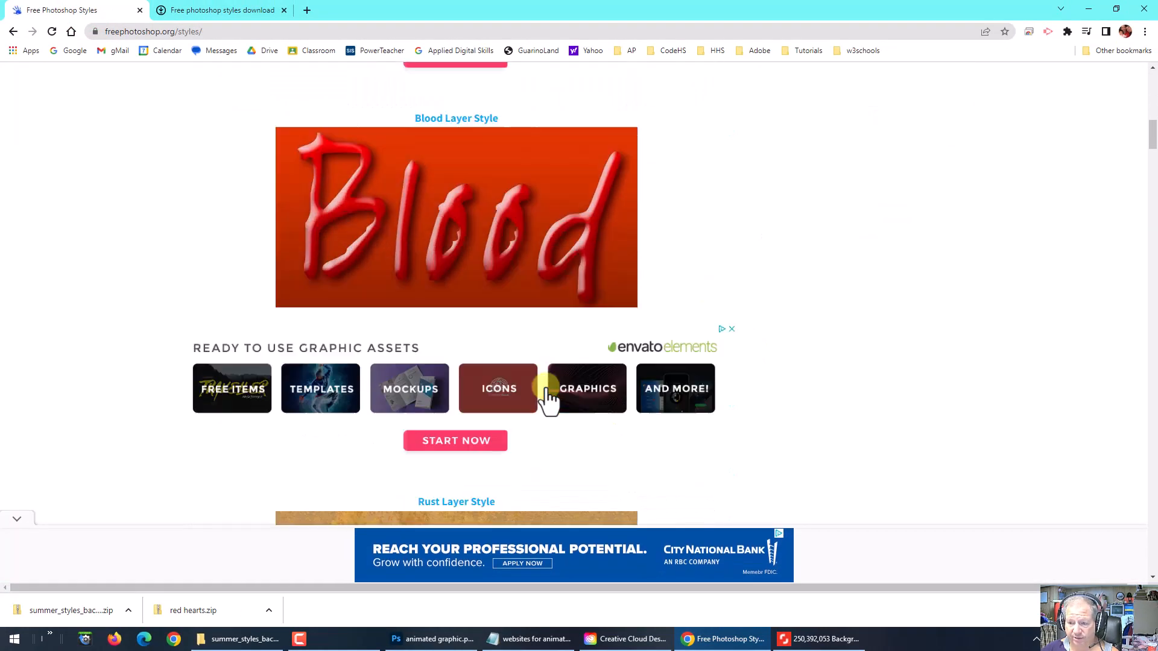
scroll(548, 349, down, 1)
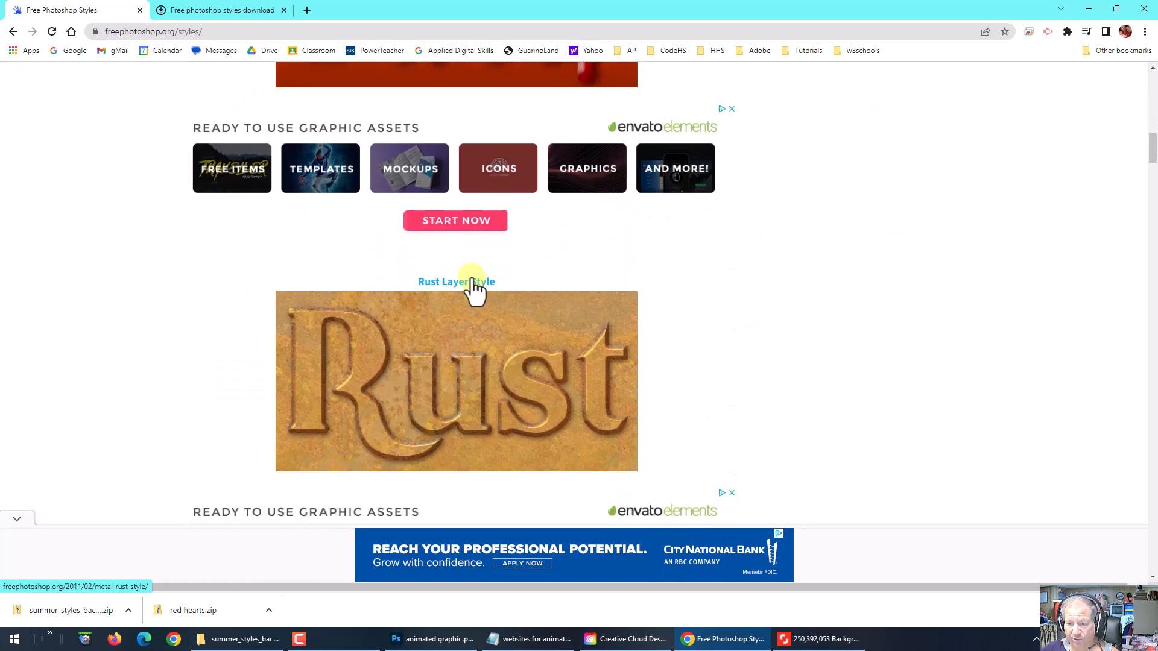
click(471, 280)
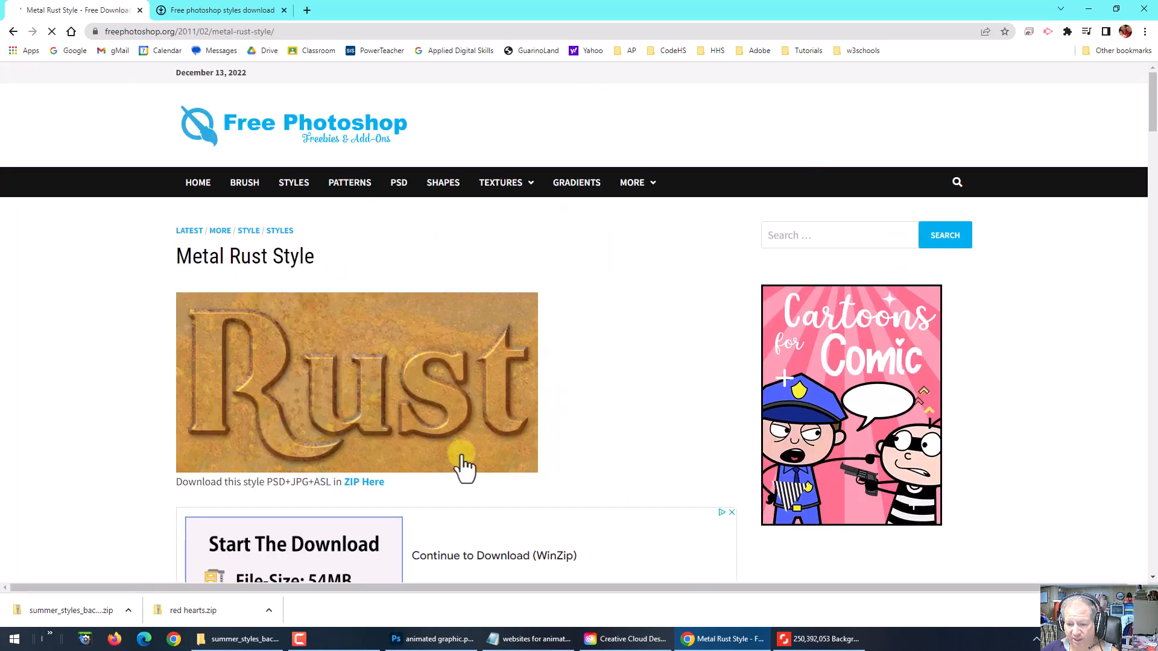
Try to download the Metal Rust style zip from its page
click(373, 484)
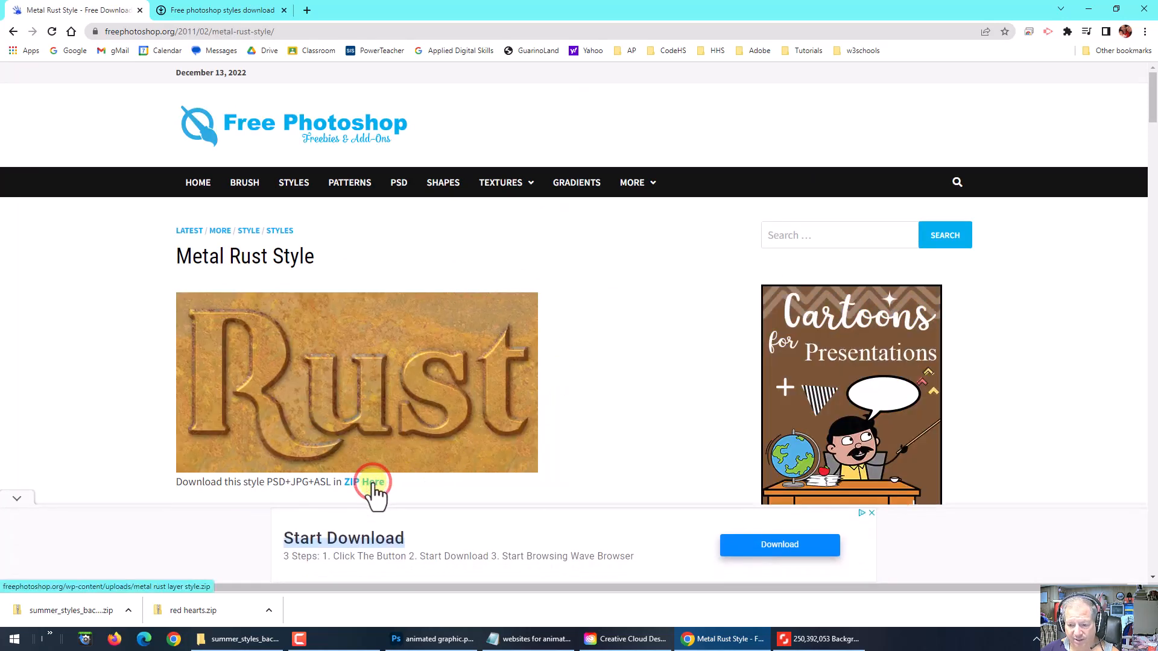
scroll(611, 377, down, 2)
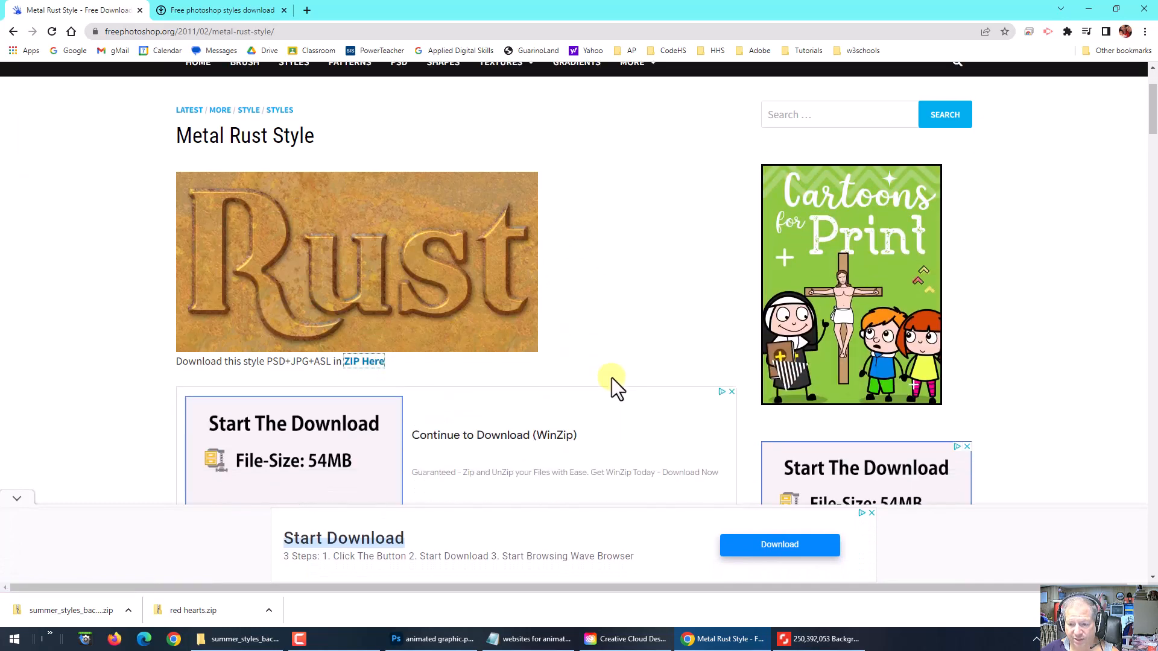
right_click(370, 364)
click(432, 419)
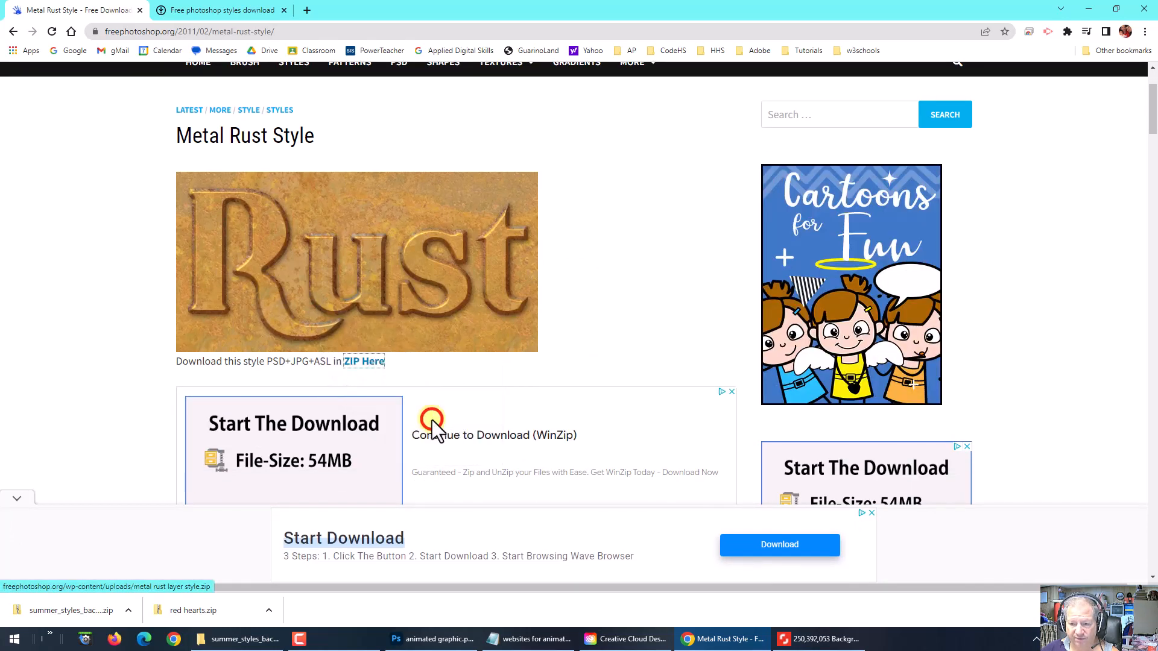
click(788, 354)
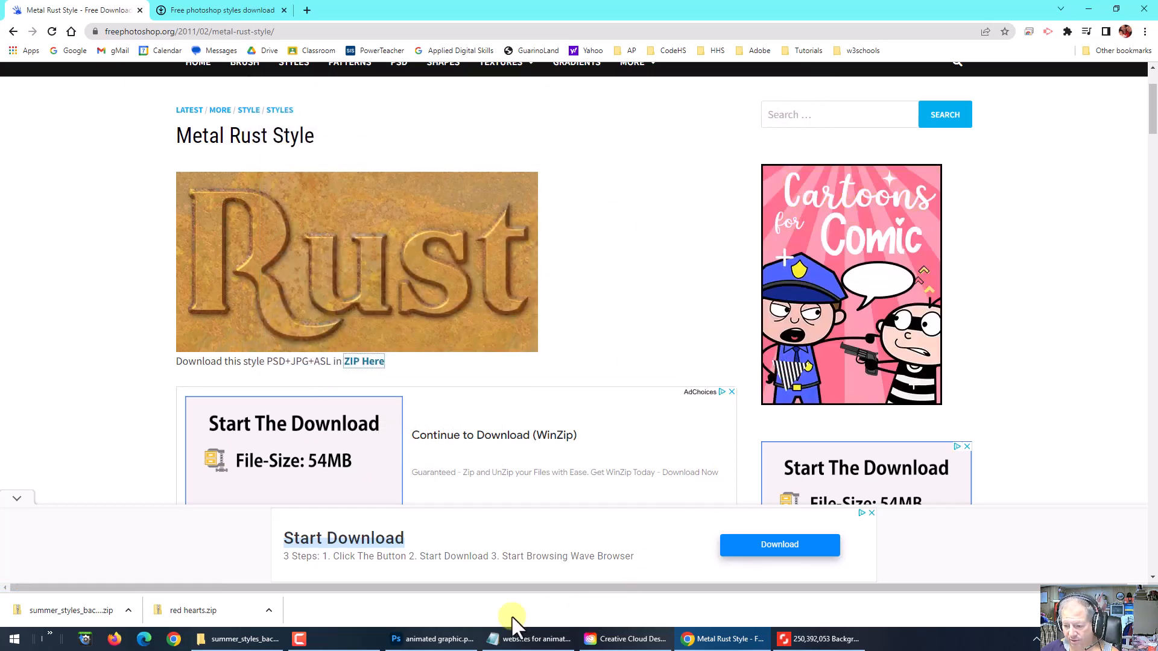
Switch to Photoshop and import Summer Styles.asl from the extracted summer styles folder into the style presets
click(438, 640)
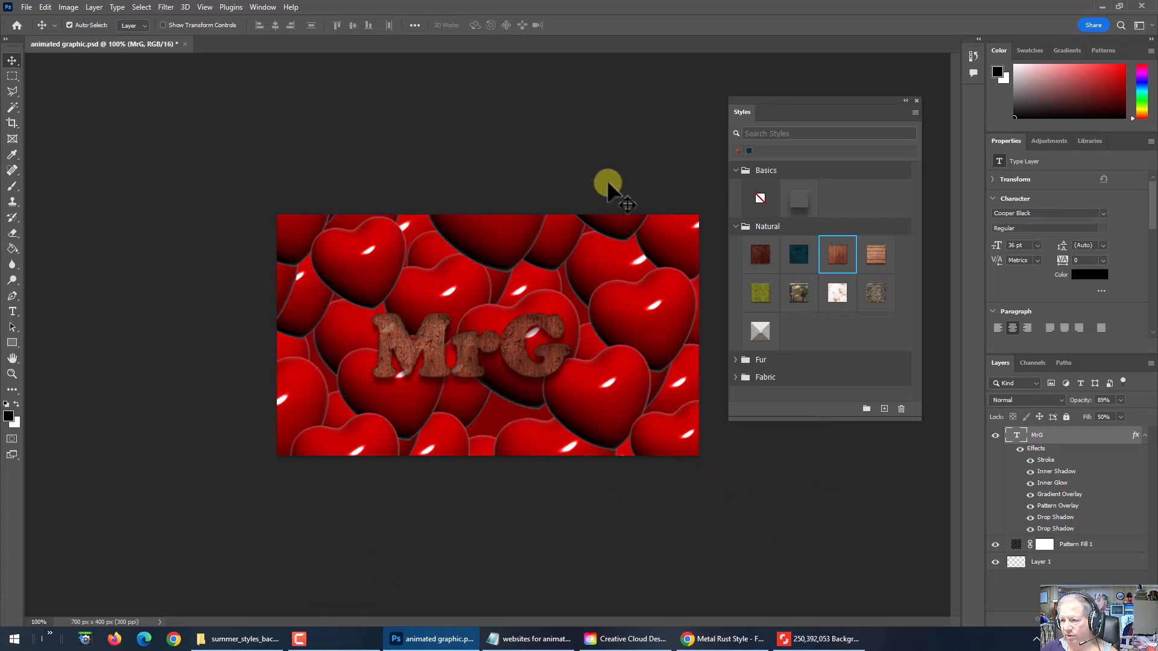
click(915, 112)
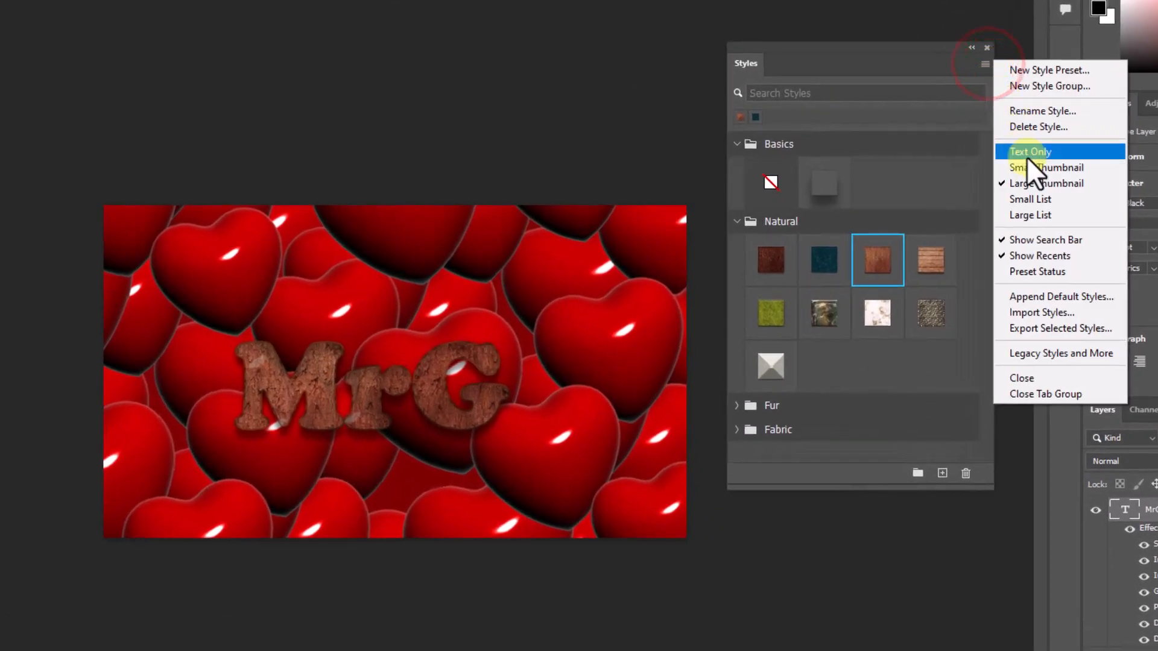
click(1046, 309)
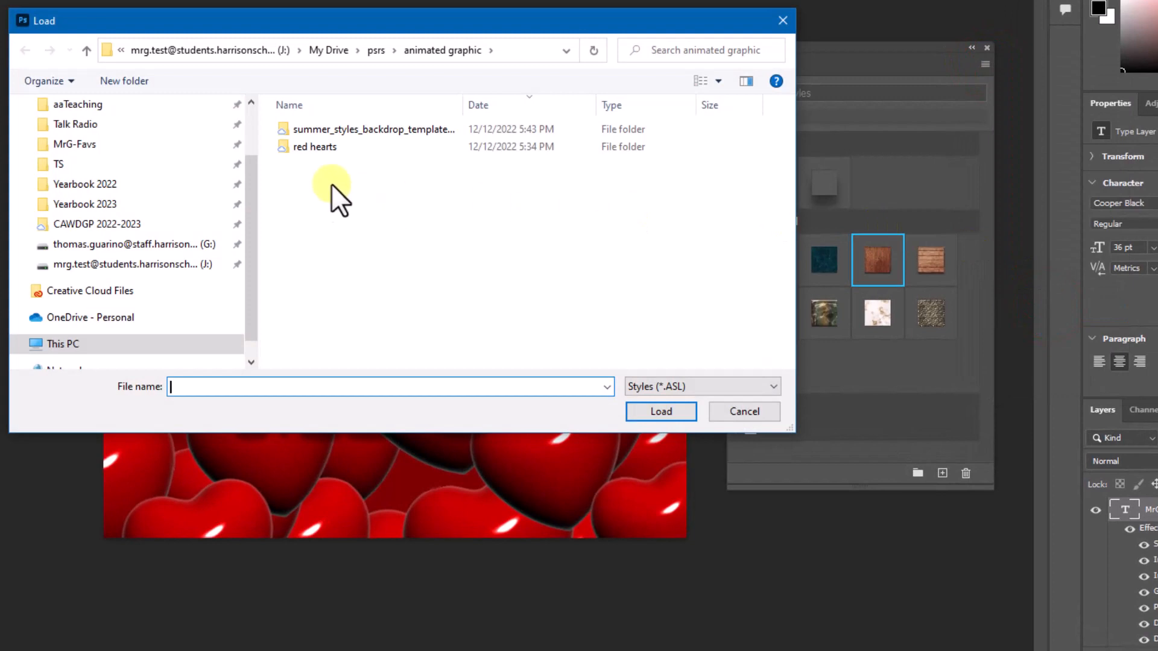
double_click(331, 127)
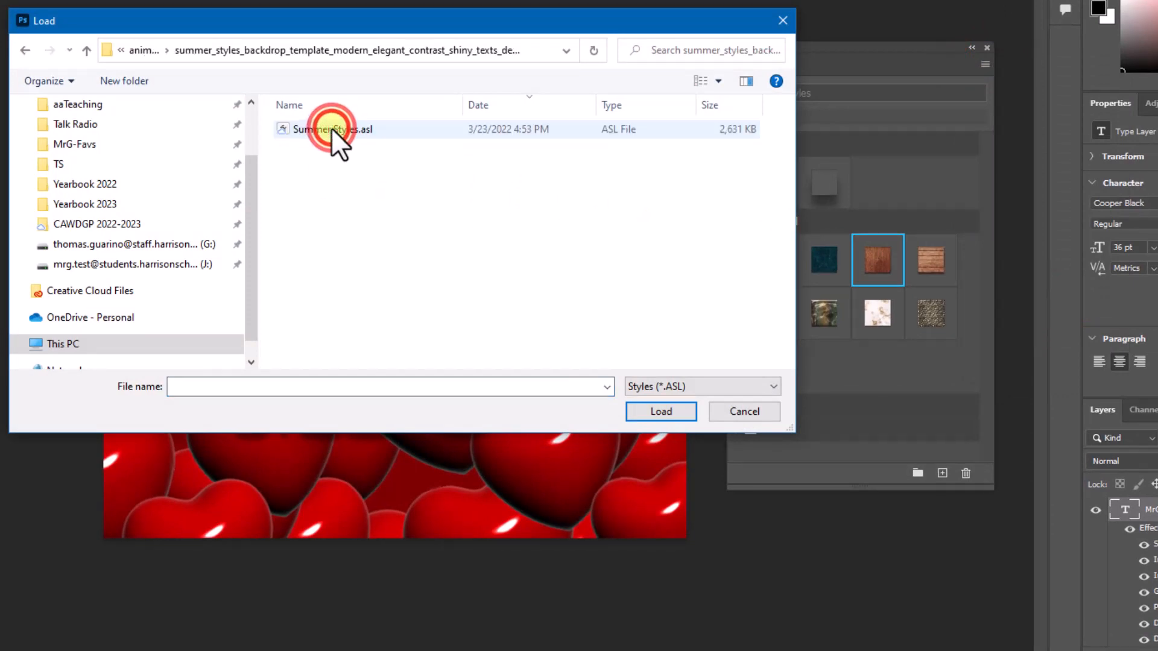
click(331, 127)
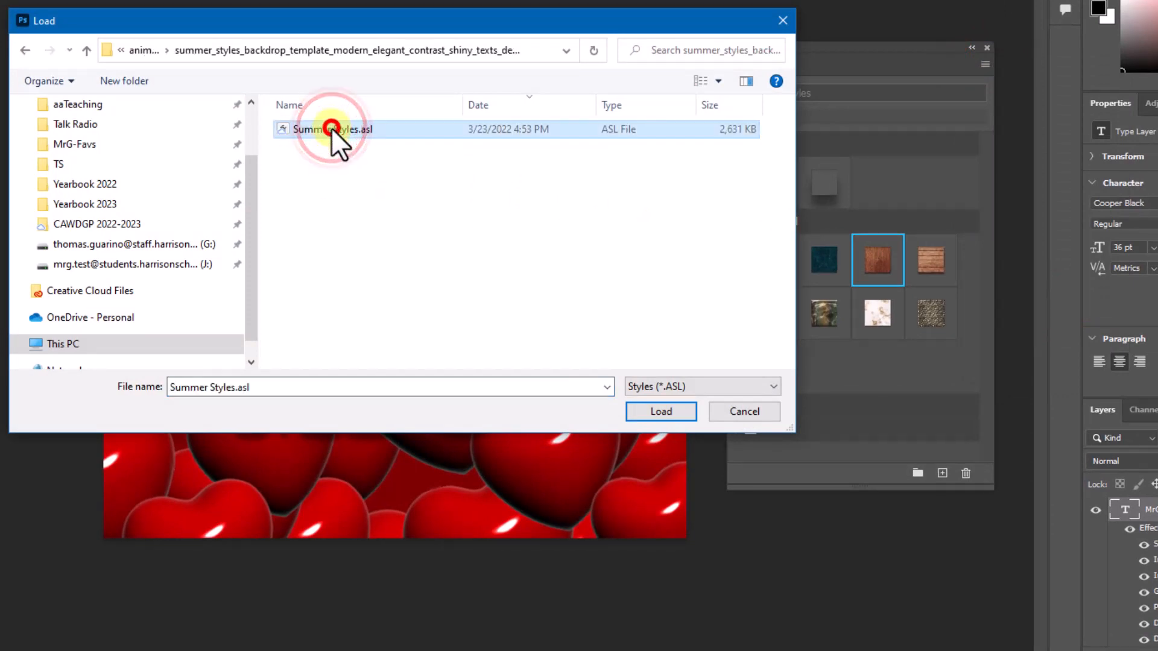
click(671, 413)
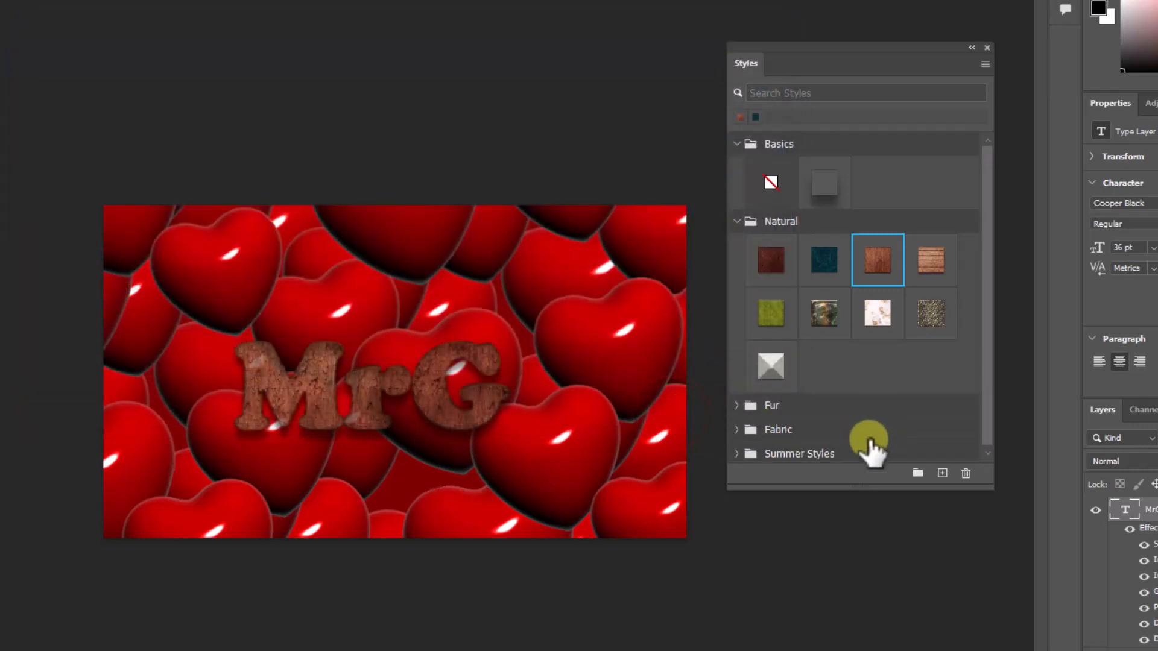
Expand the Summer Styles group and apply its style to the MrG text
click(733, 457)
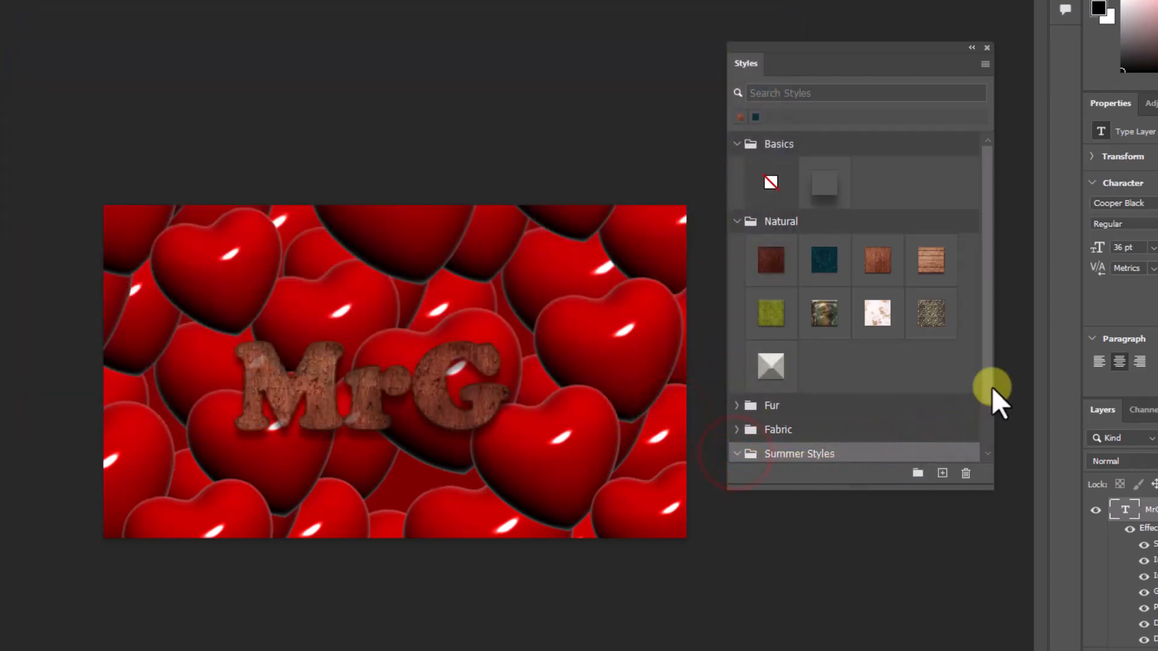
drag(984, 384, 982, 464)
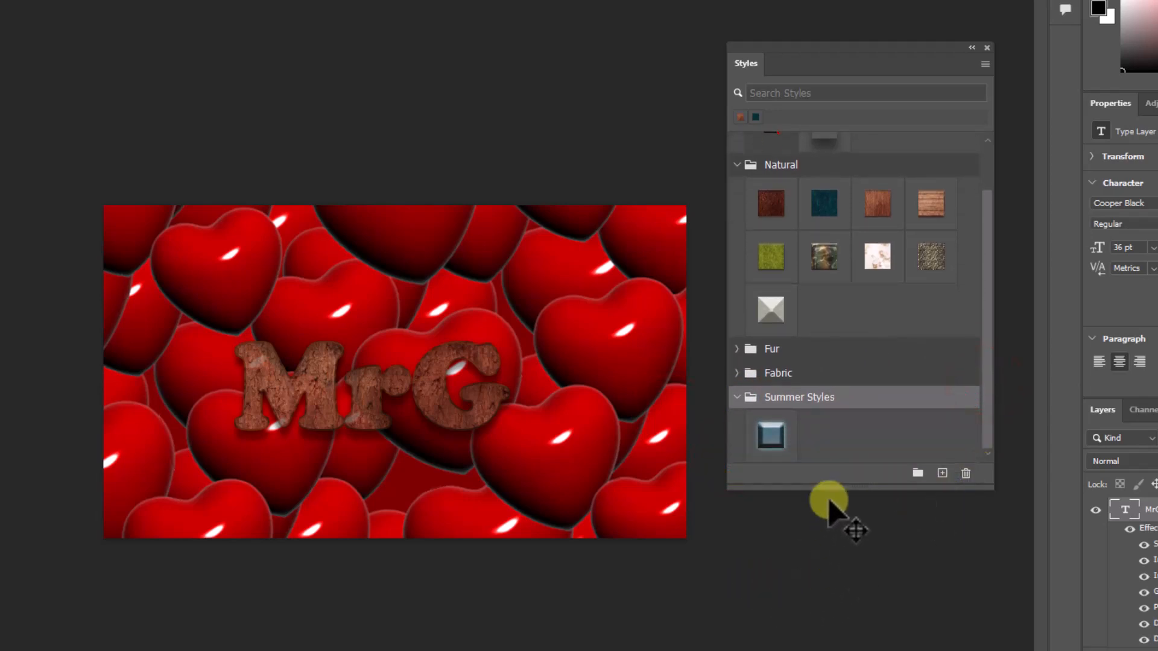
drag(778, 452, 455, 412)
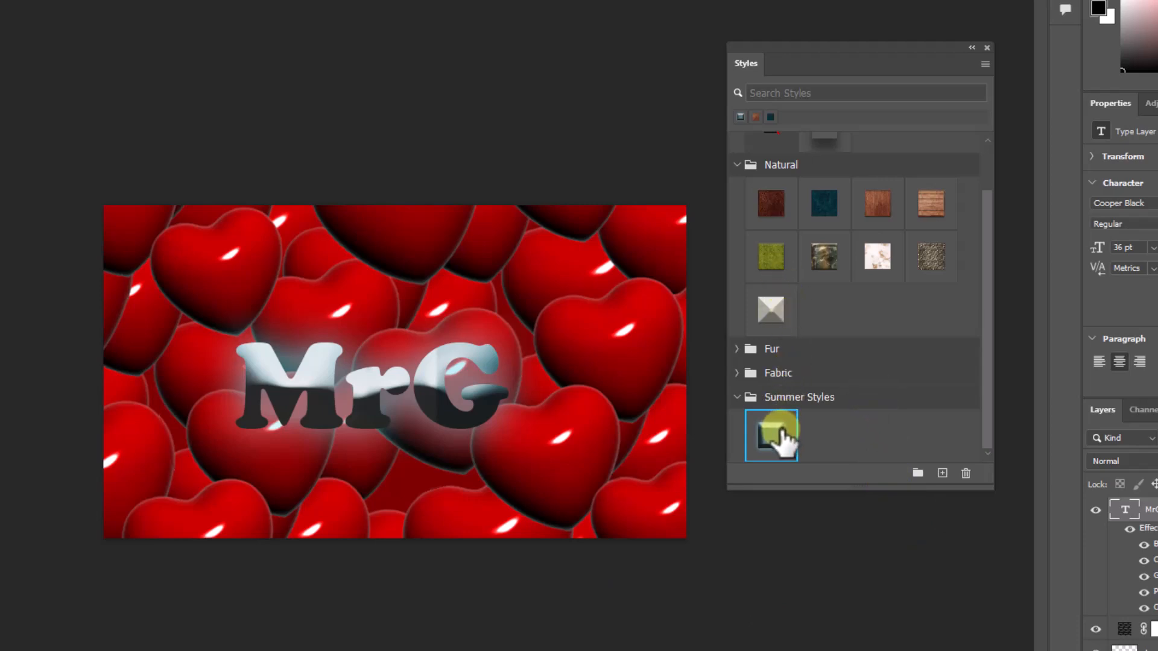
Import Styles.asl from the metallic layer style folder into the style presets
click(983, 64)
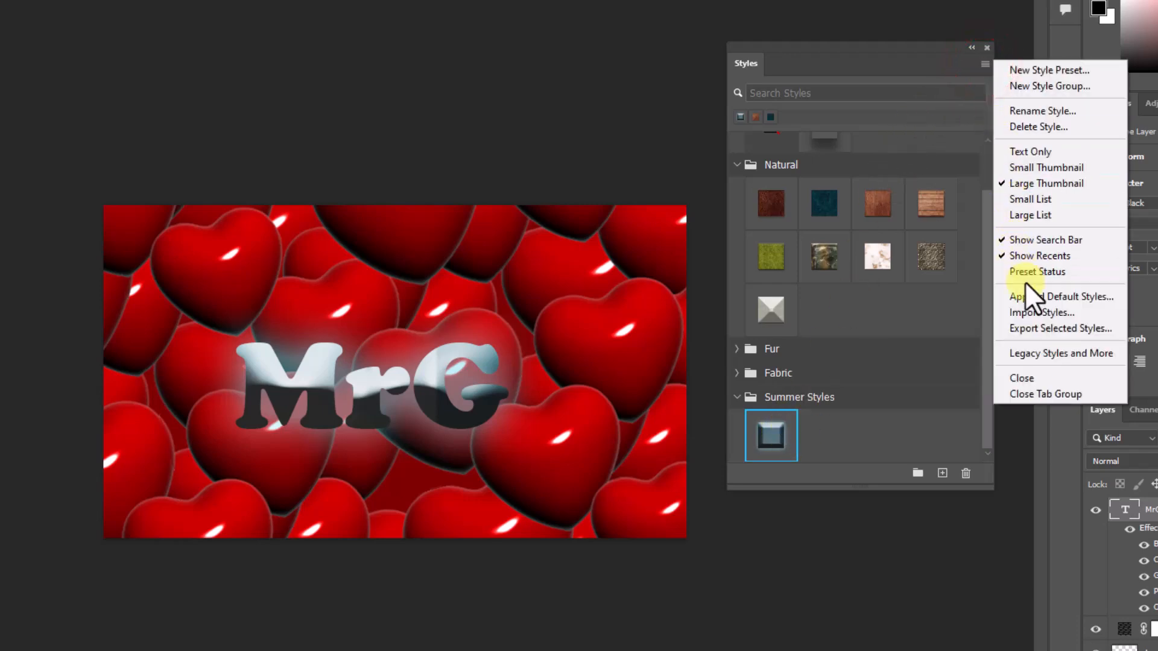
click(1030, 306)
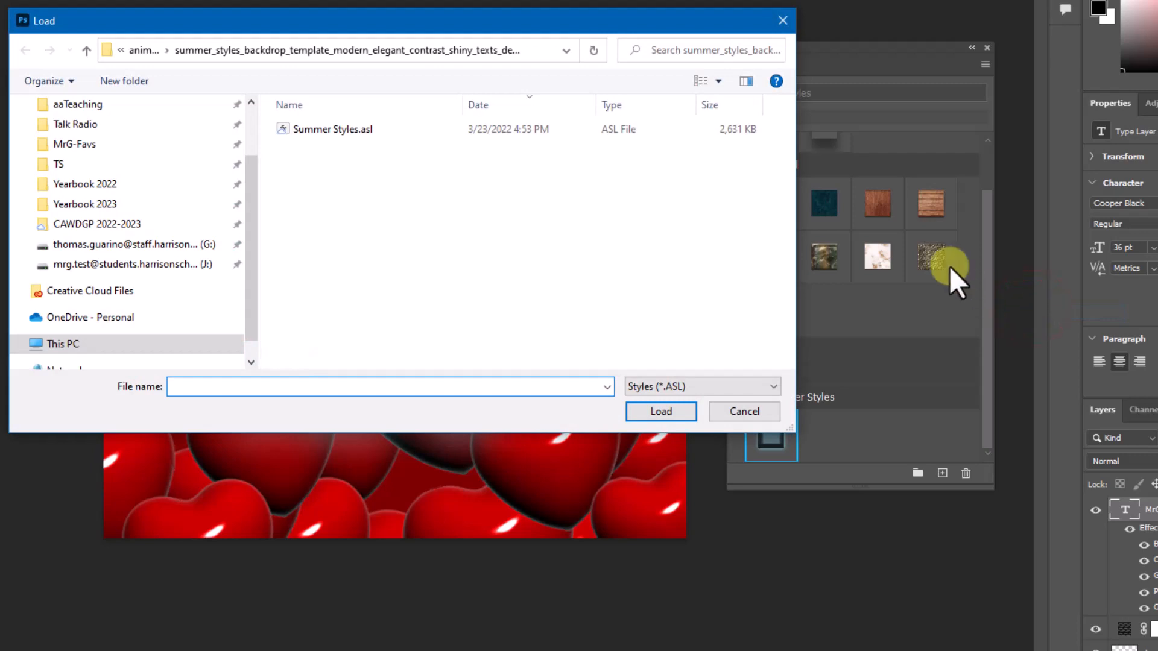
click(87, 50)
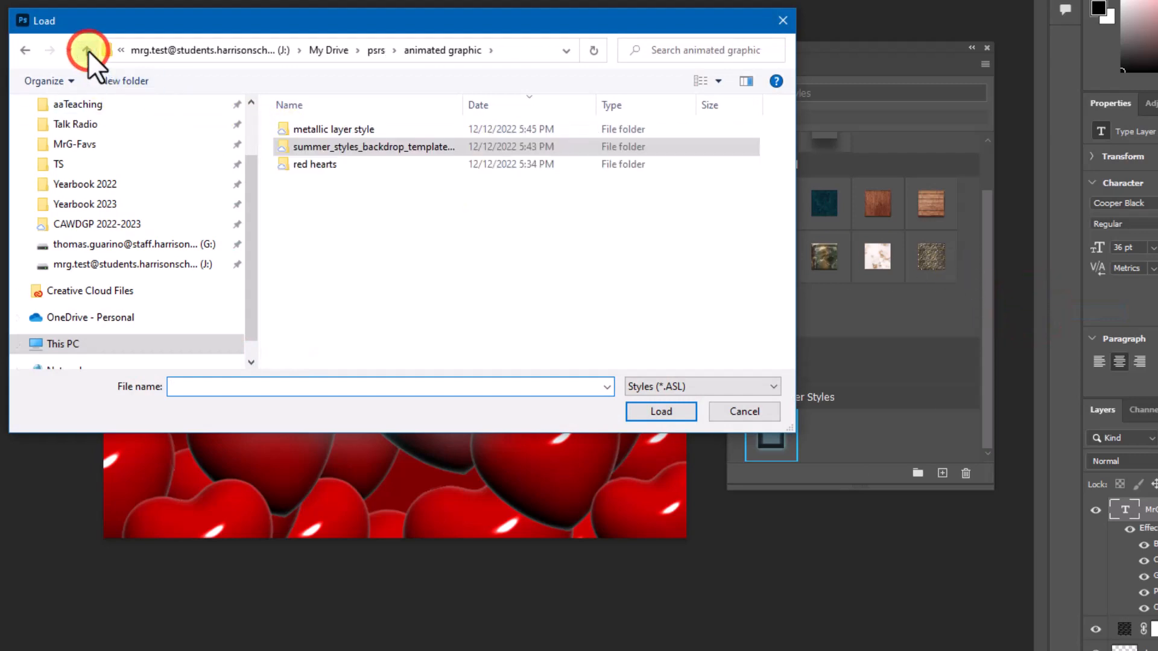
double_click(324, 128)
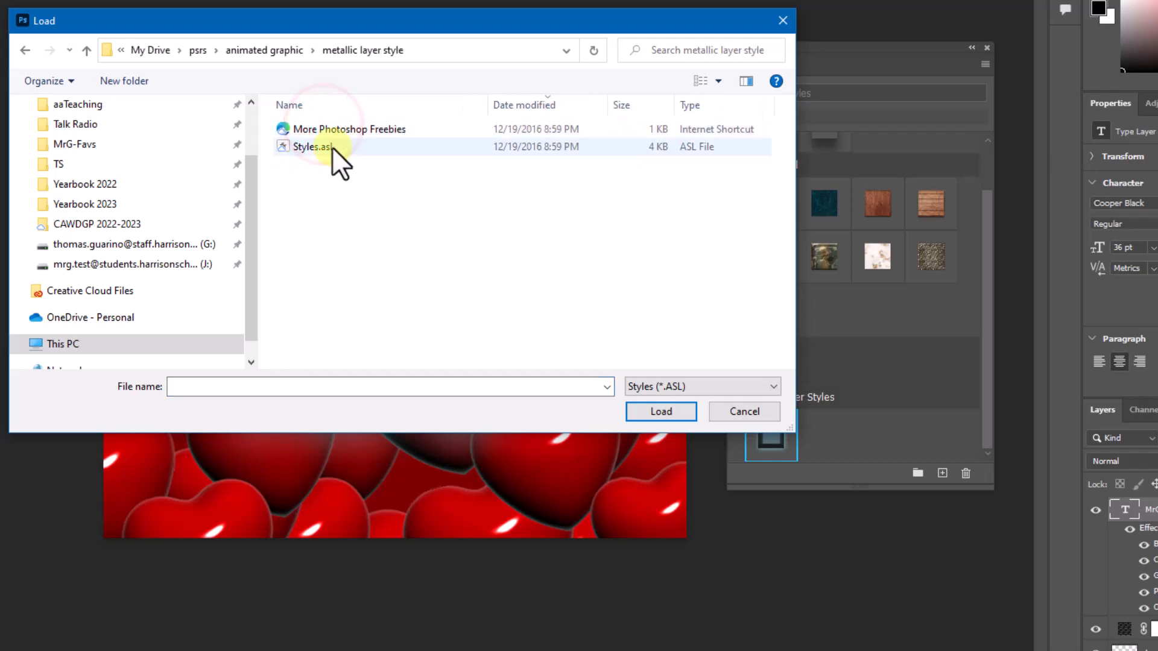
click(330, 147)
click(668, 411)
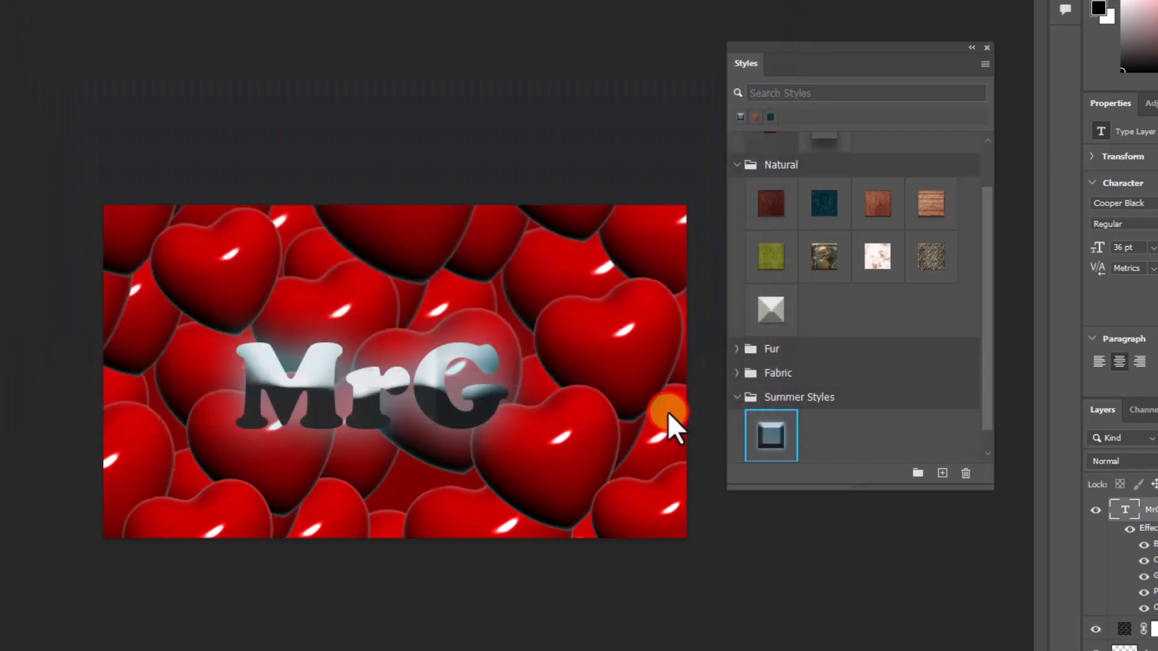
Expand the newly imported Styles group and apply its teal style to the MrG text
drag(987, 386, 986, 398)
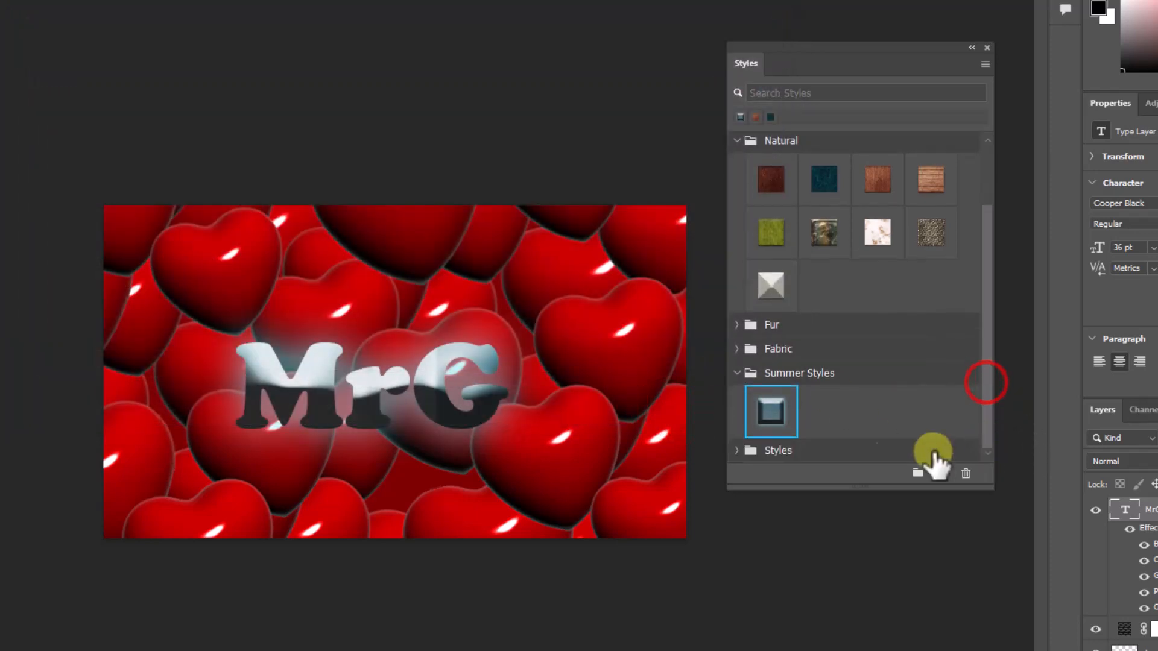
click(734, 451)
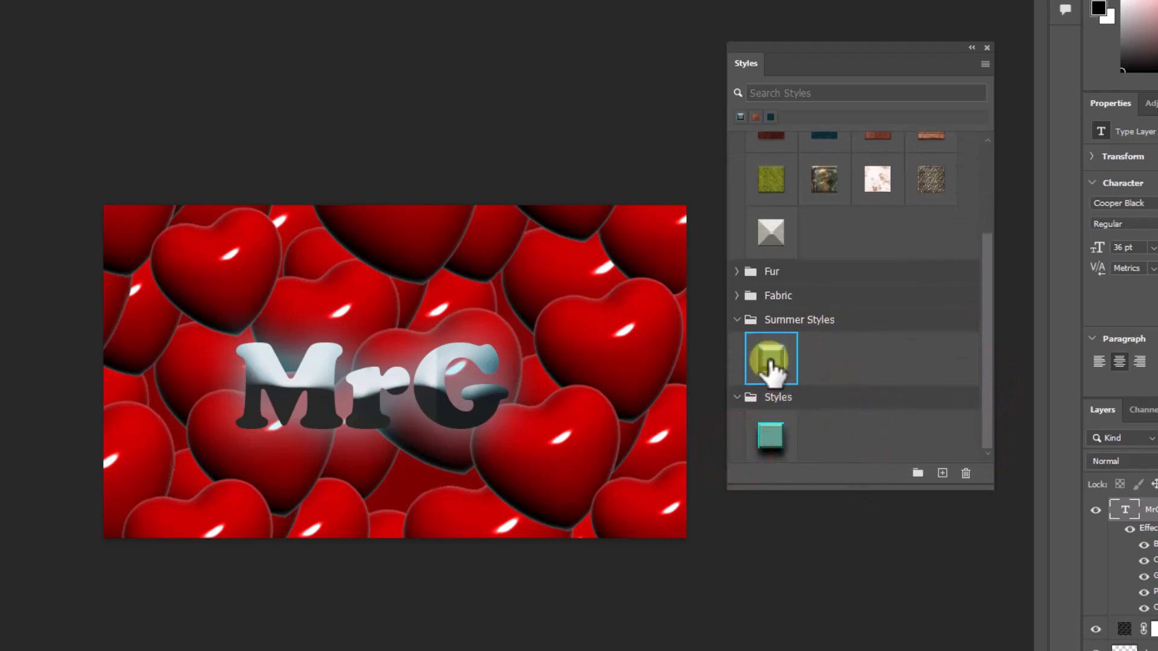
drag(771, 445, 509, 421)
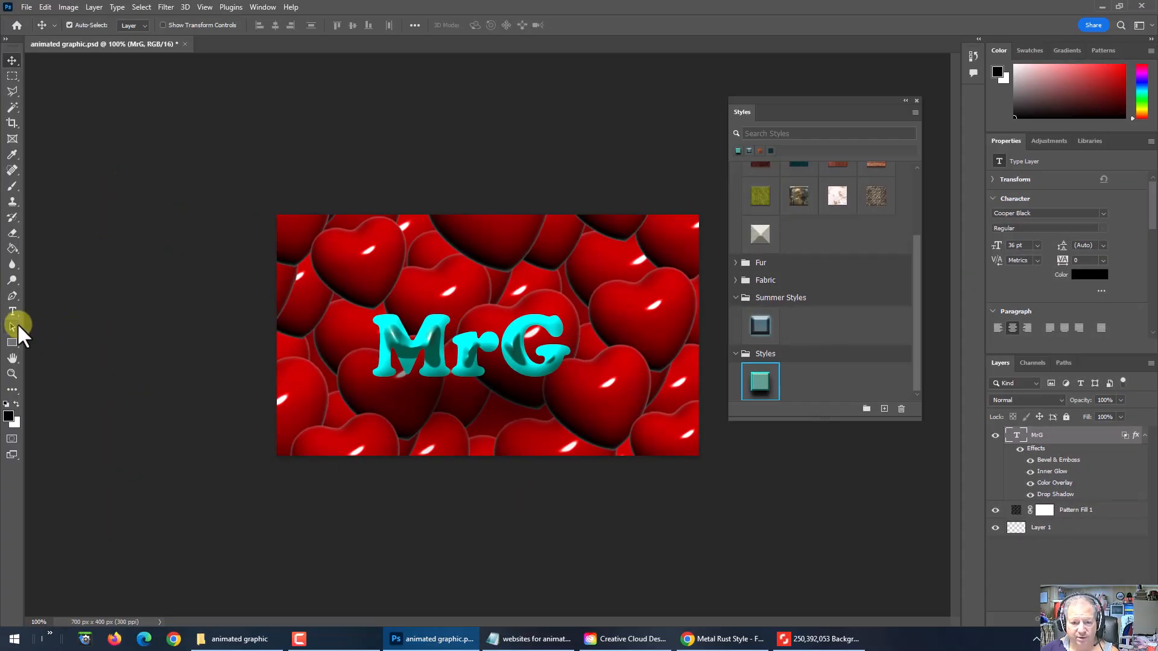
click(12, 312)
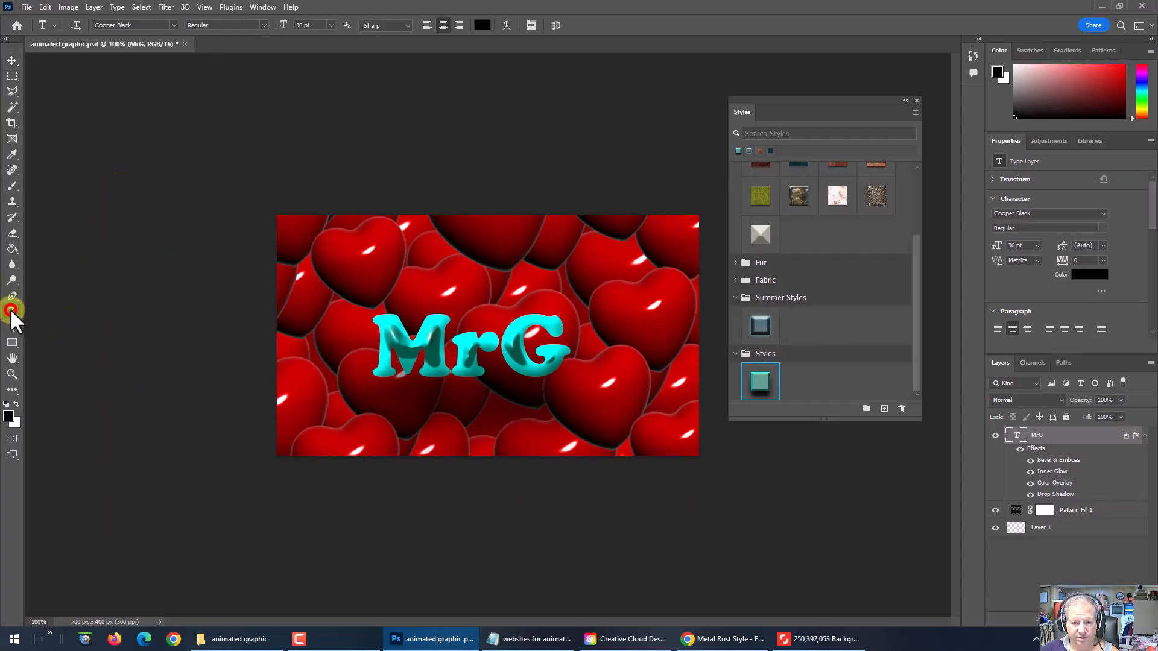
drag(574, 342, 527, 354)
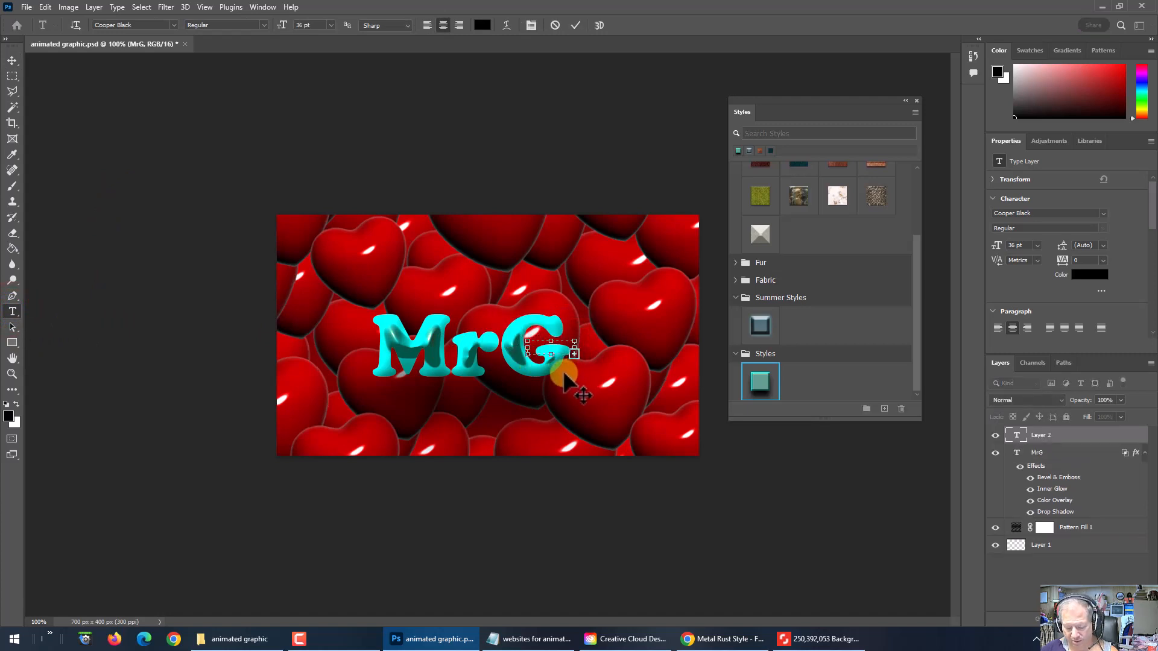
key(ctrl+z)
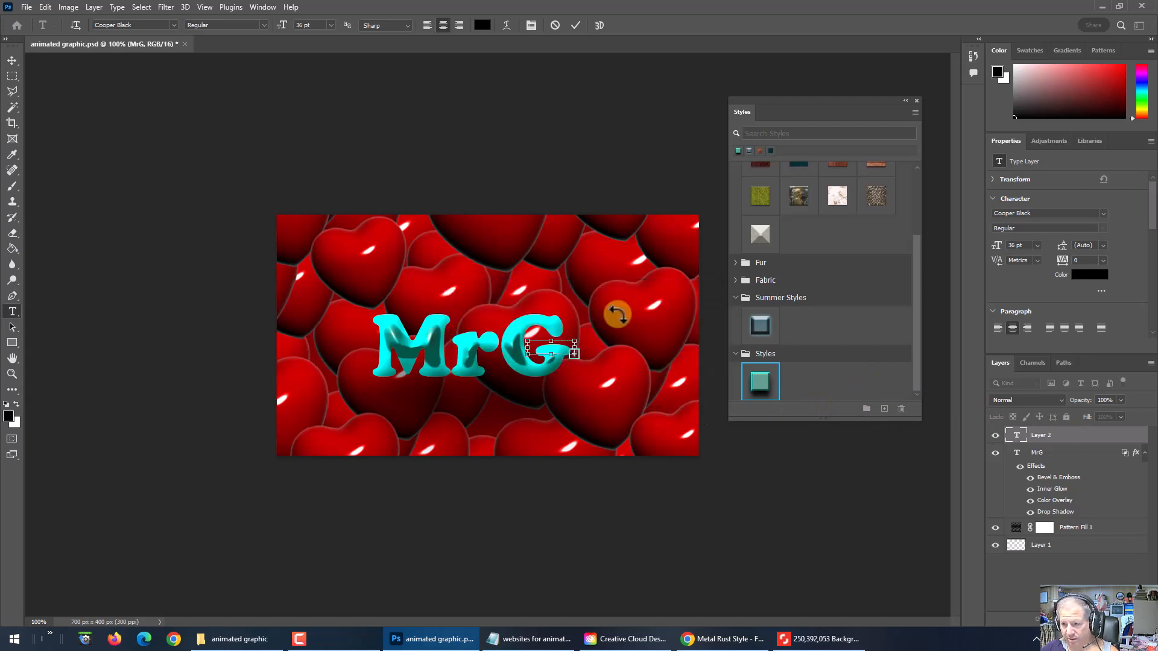
click(553, 25)
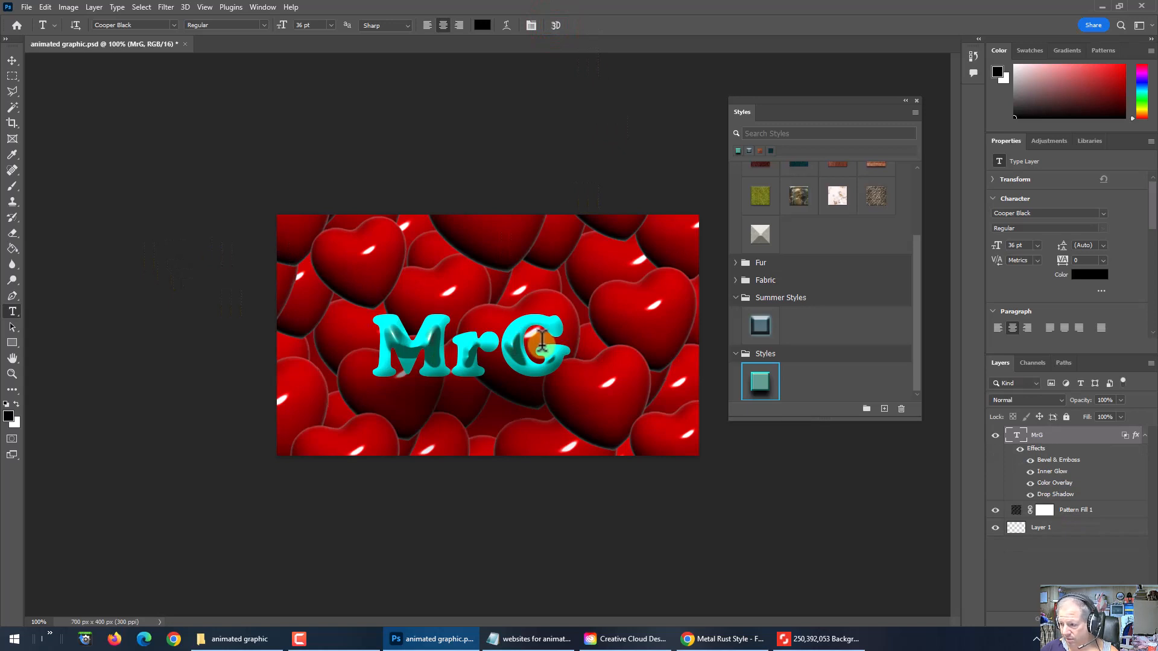
Set the MrG text's font size to 48 pt and move the text slightly upward to centre it over the hearts
drag(537, 341, 395, 340)
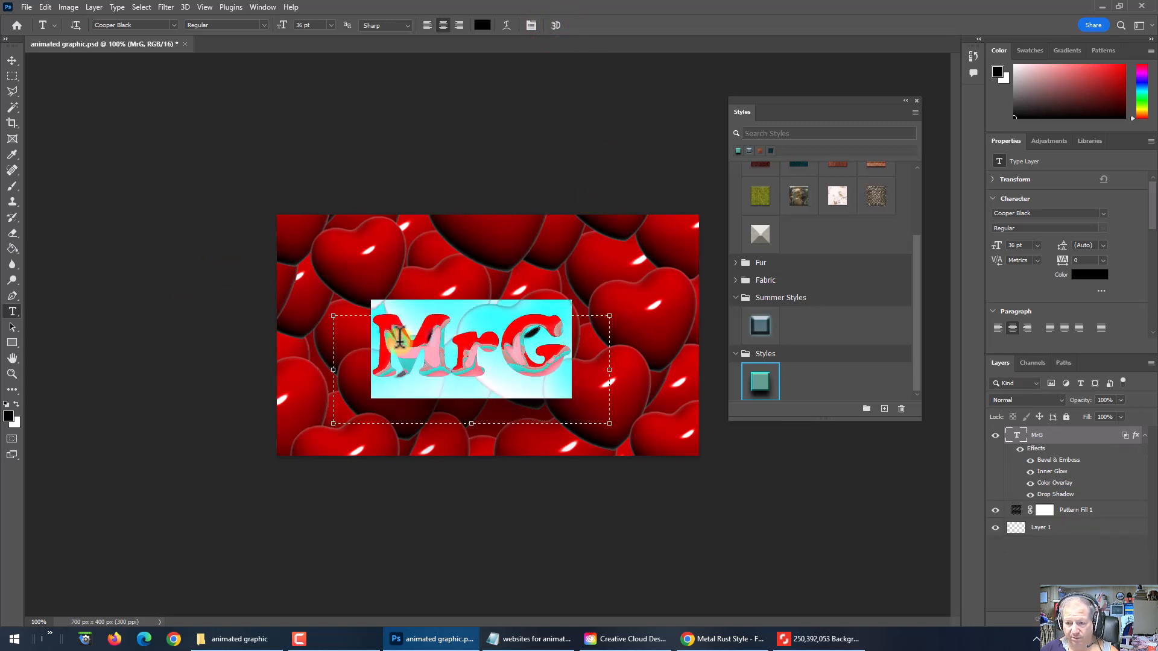
click(330, 25)
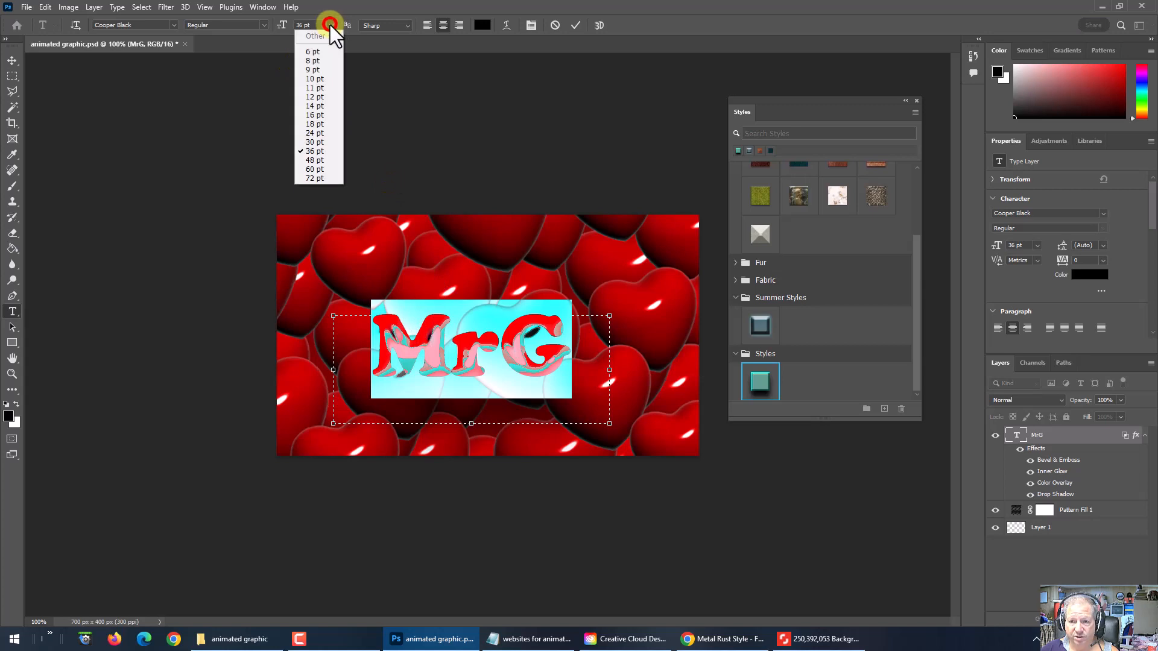
click(319, 158)
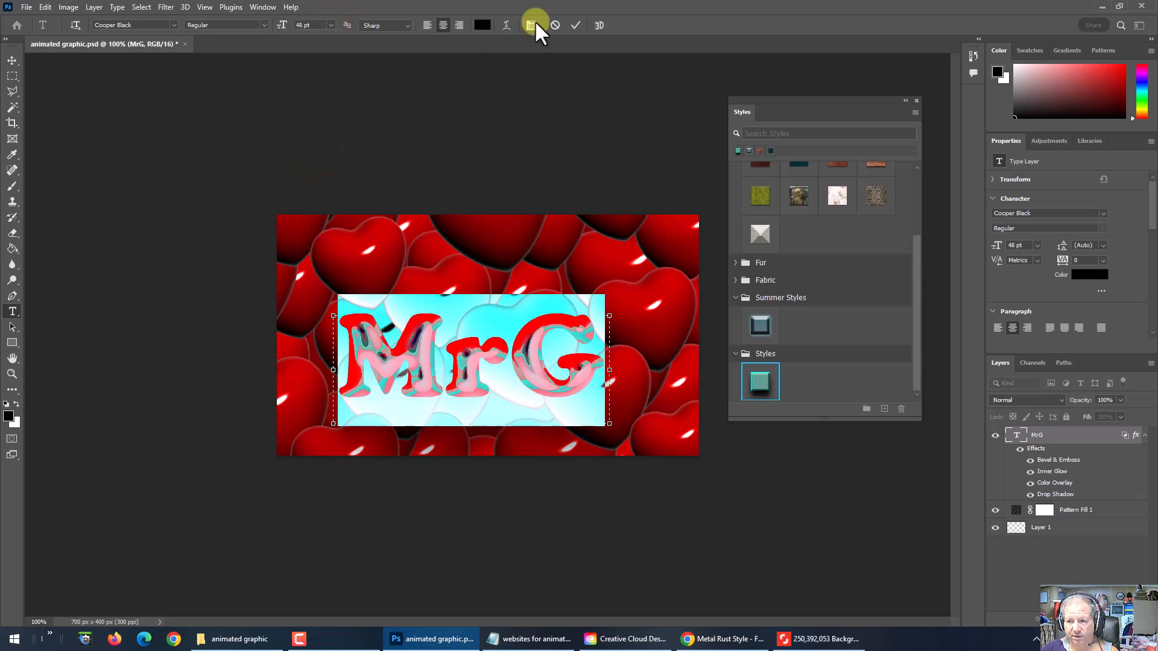
click(574, 23)
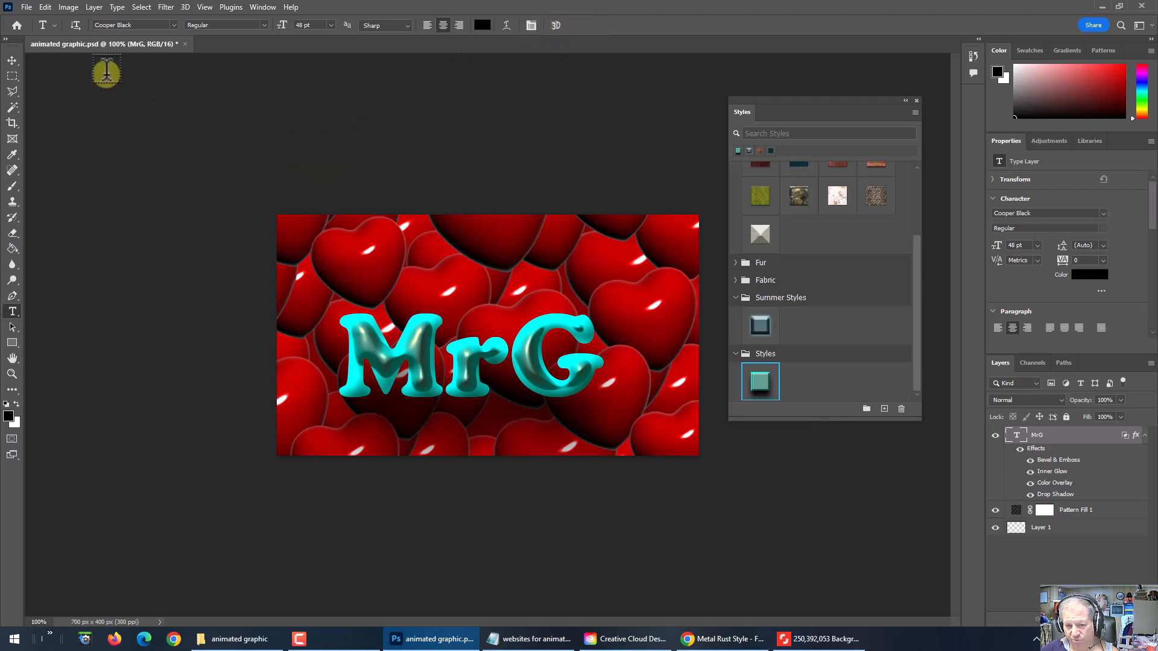
click(12, 61)
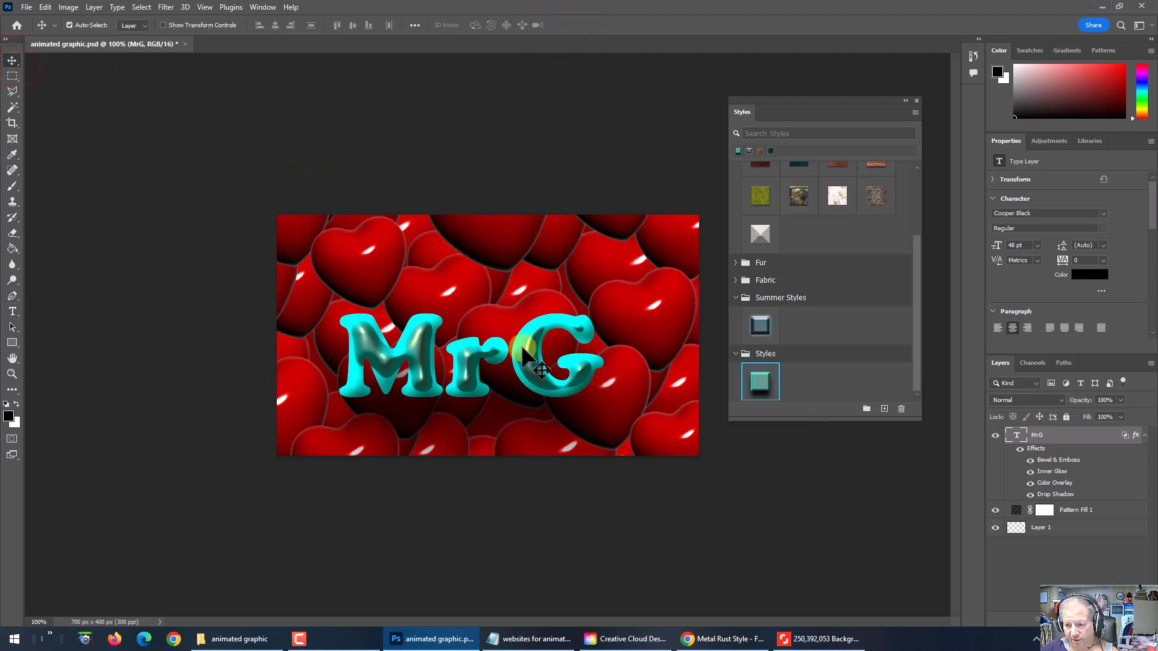
drag(525, 350, 532, 326)
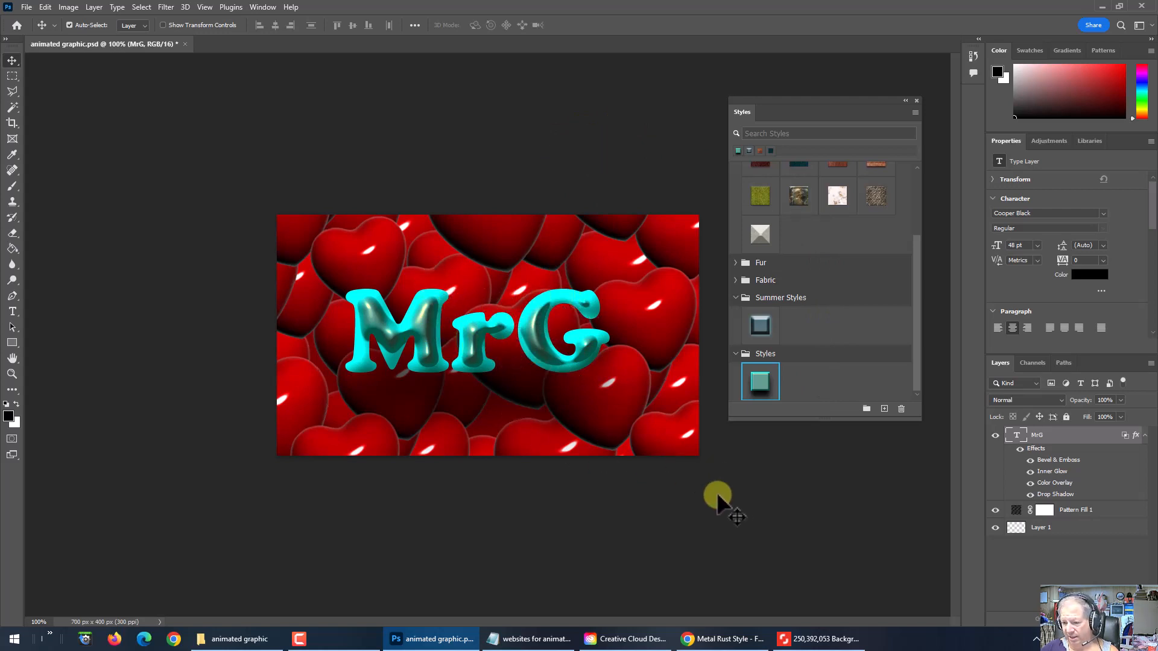
Review the fill settings of the Pattern Fill 1 layer and the effects listed under the MrG layer
double_click(1015, 511)
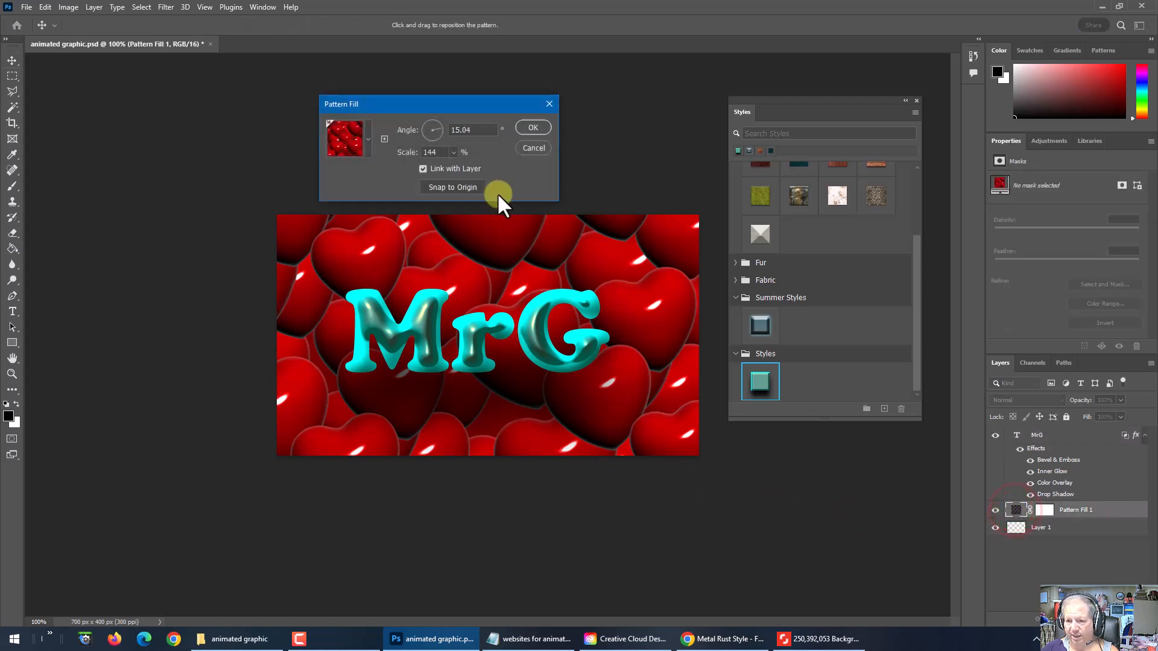
click(529, 142)
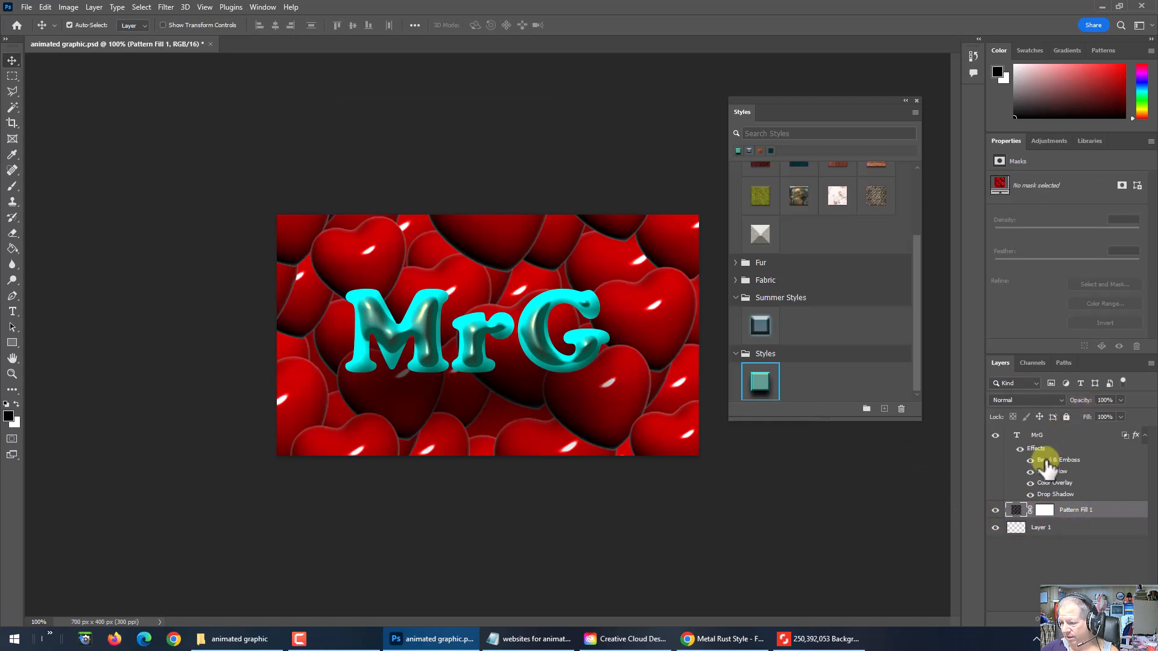
click(1144, 437)
click(1144, 437)
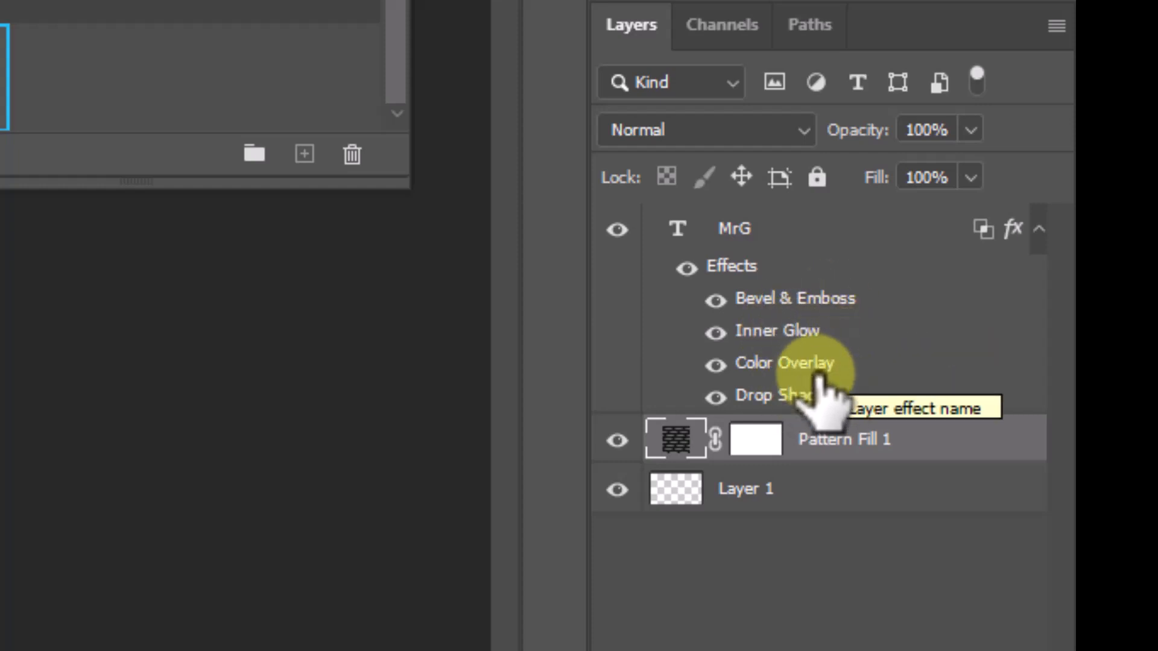
Examine the Inner Glow and Color Overlay settings in the MrG layer's Layer Style options without changing them
click(849, 240)
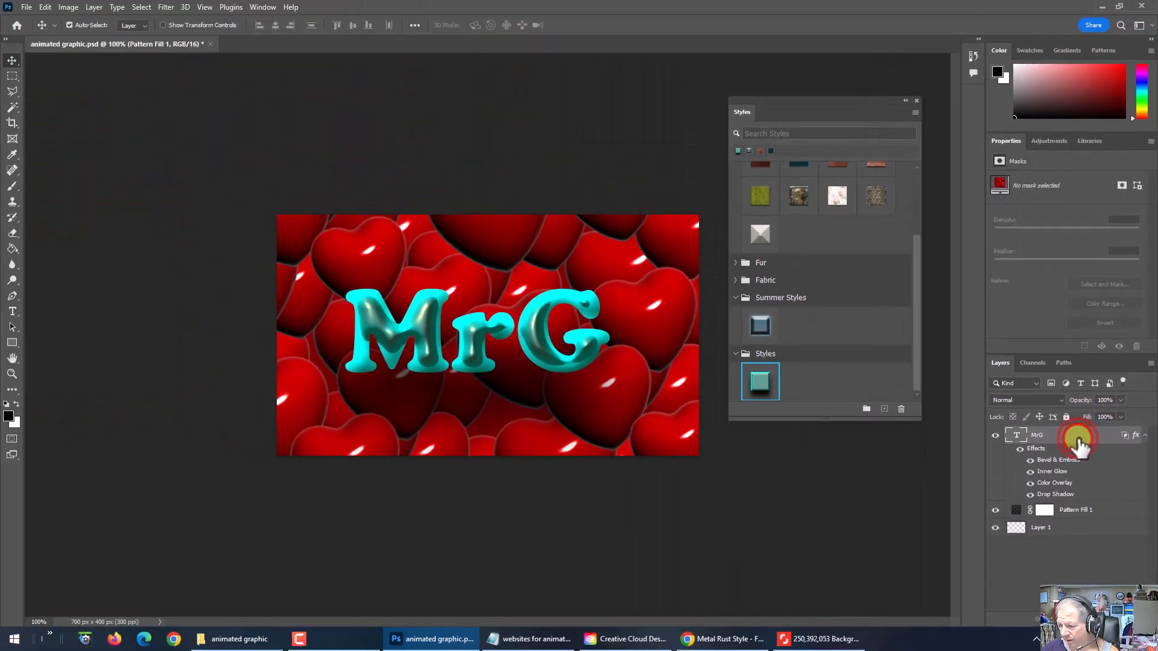
double_click(1077, 440)
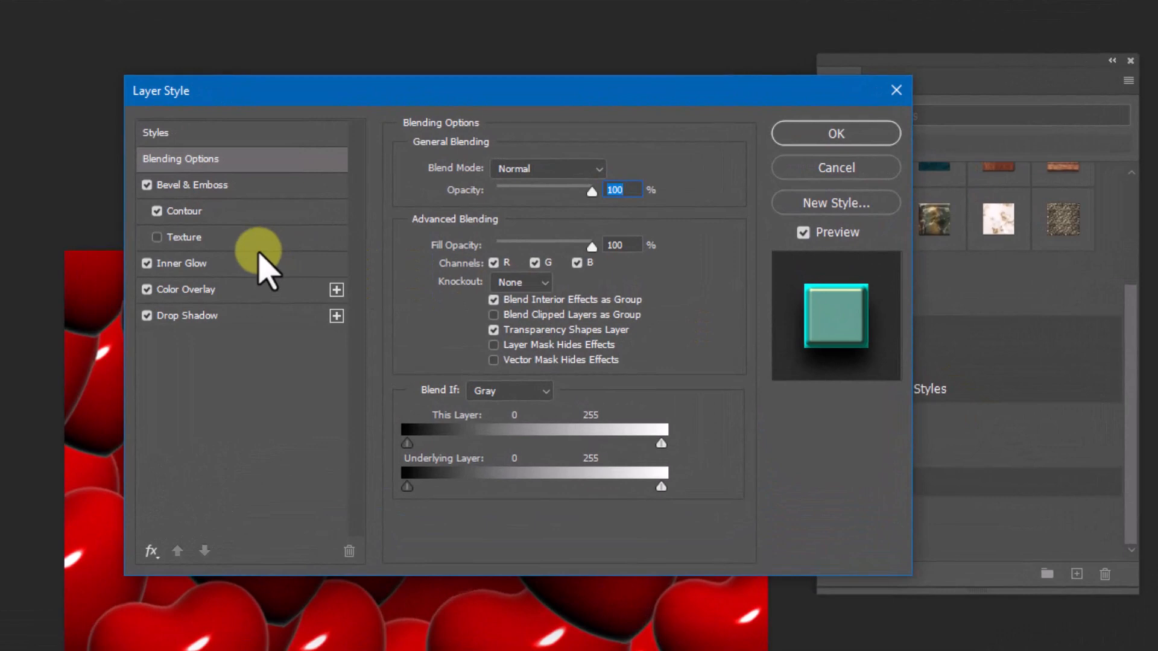
click(198, 265)
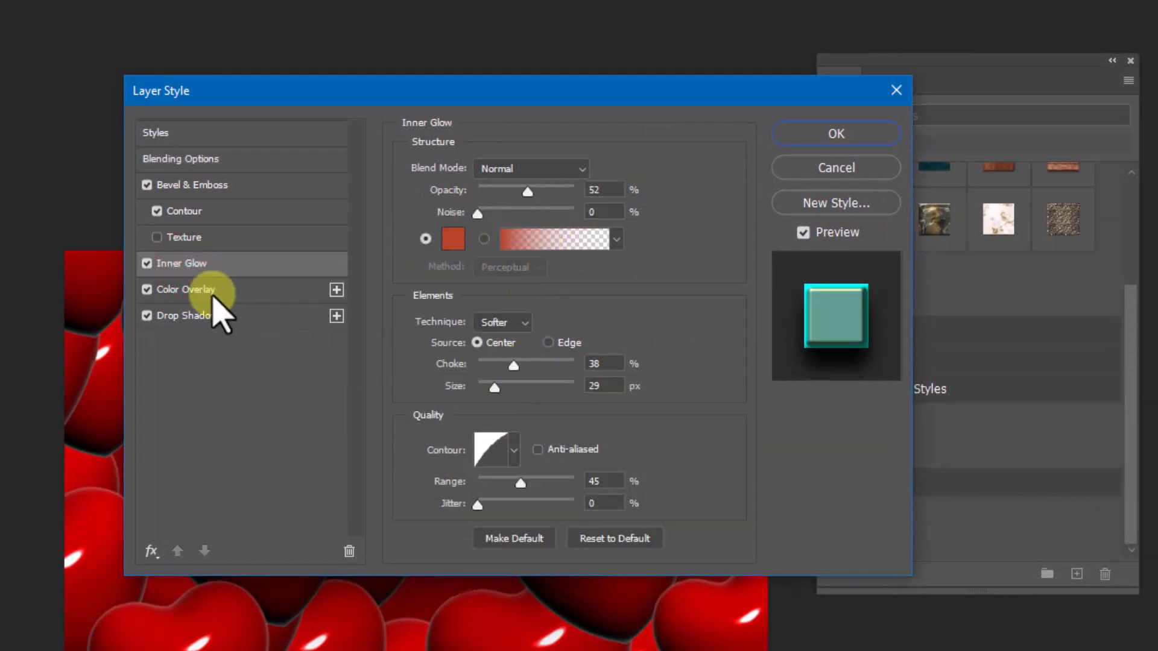
click(210, 294)
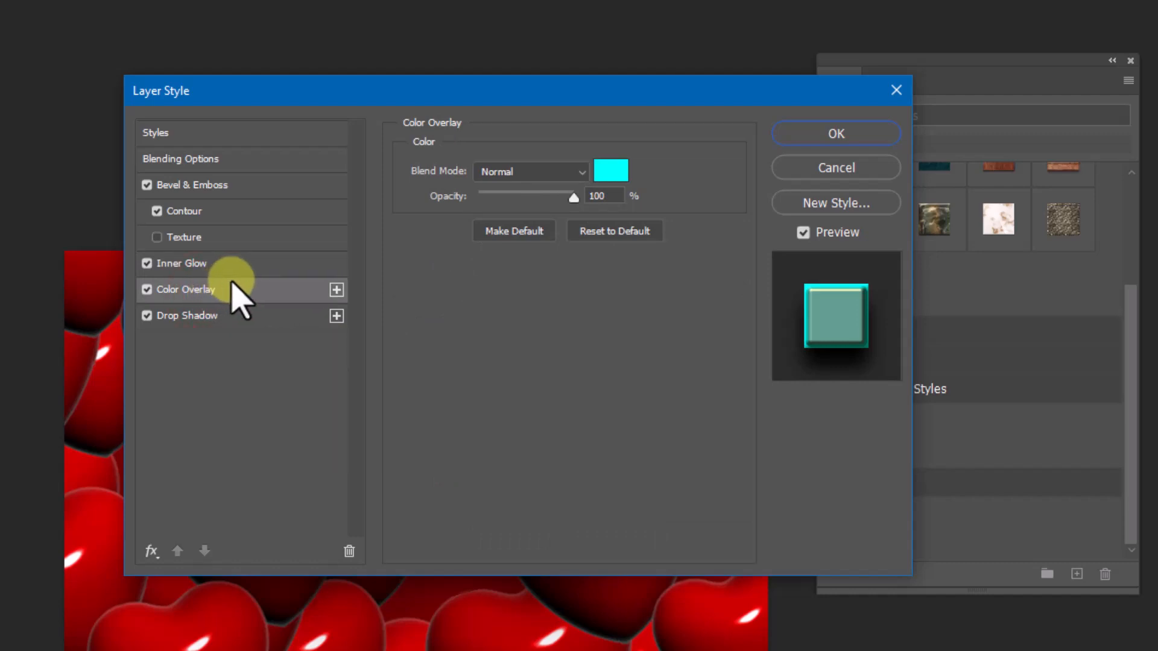
click(844, 170)
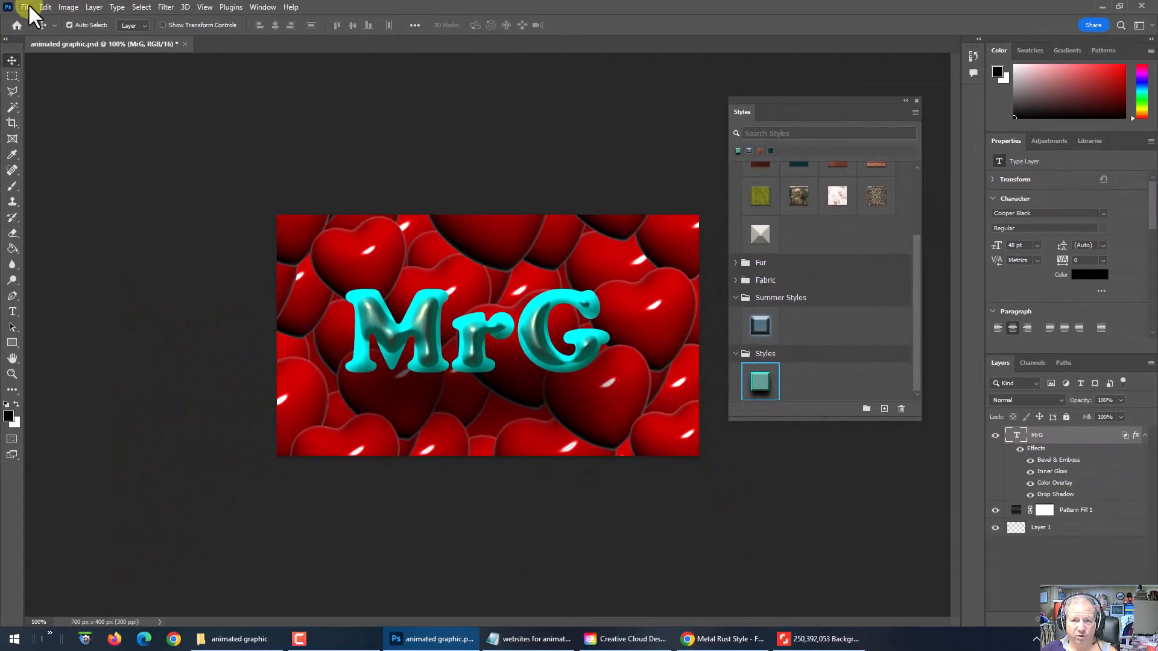
Save the animated graphic.psd document
click(28, 5)
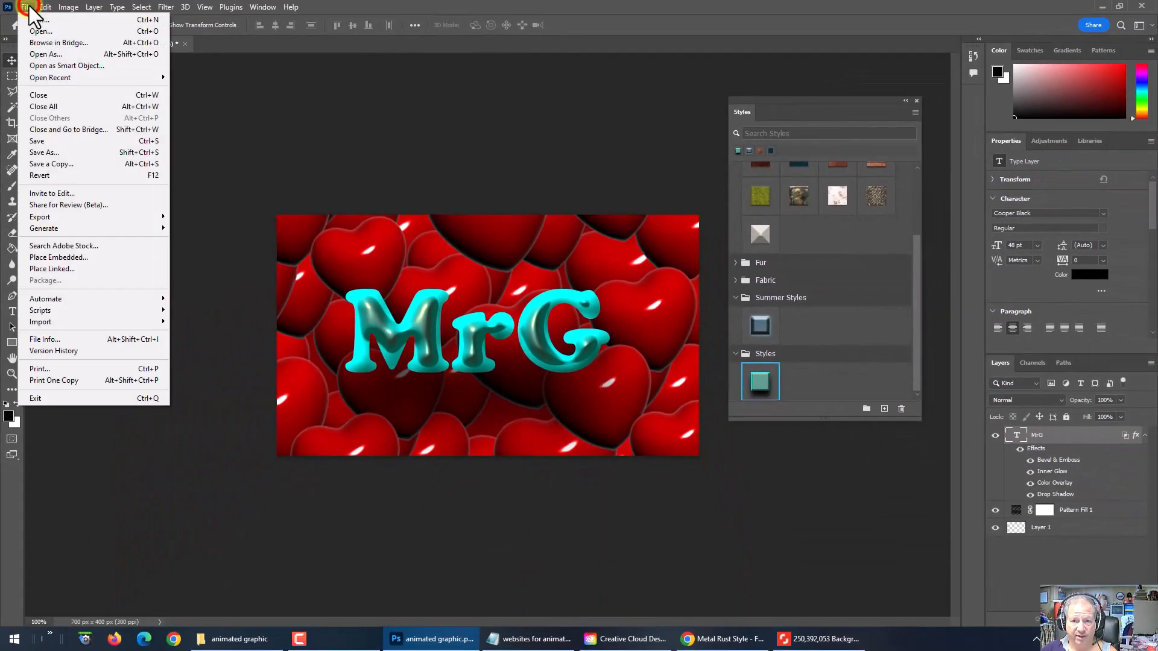
click(49, 139)
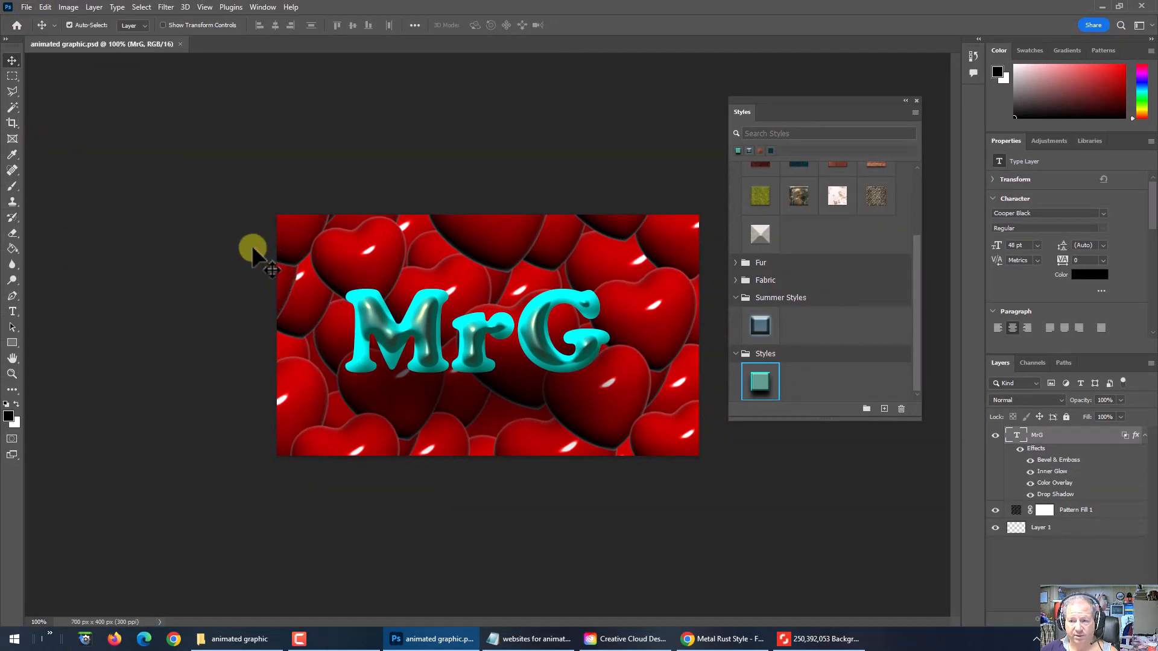